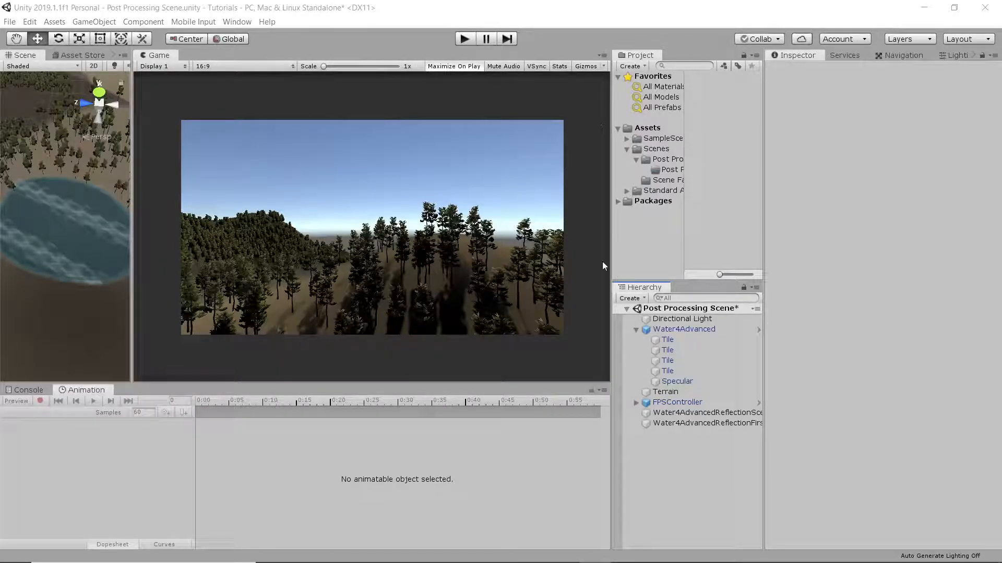
Play the scene to preview how the lake looks without underwater effects, and stop the playback
{"action": "left_click", "coordinate": [465, 44]}
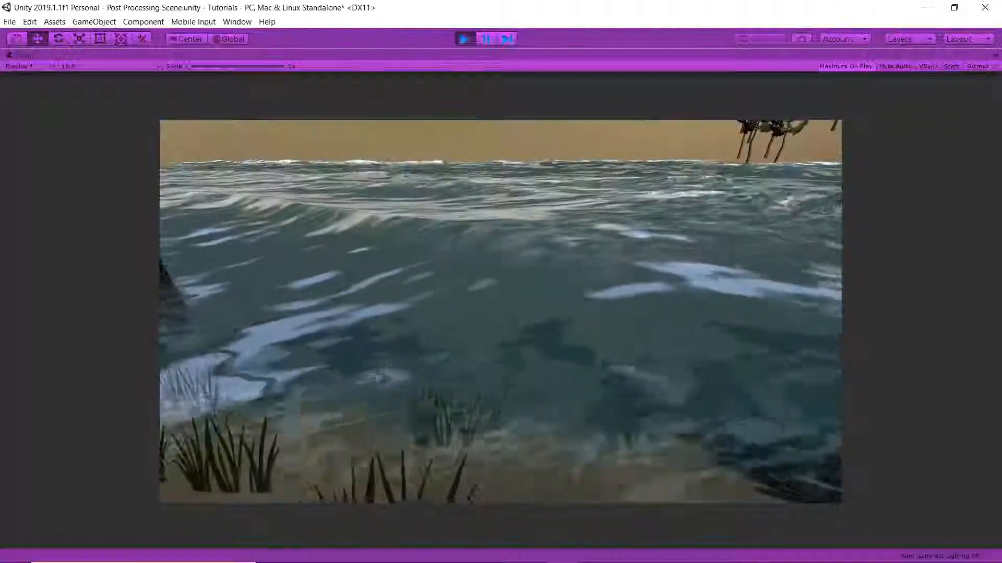
{"action": "left_click", "coordinate": [464, 38]}
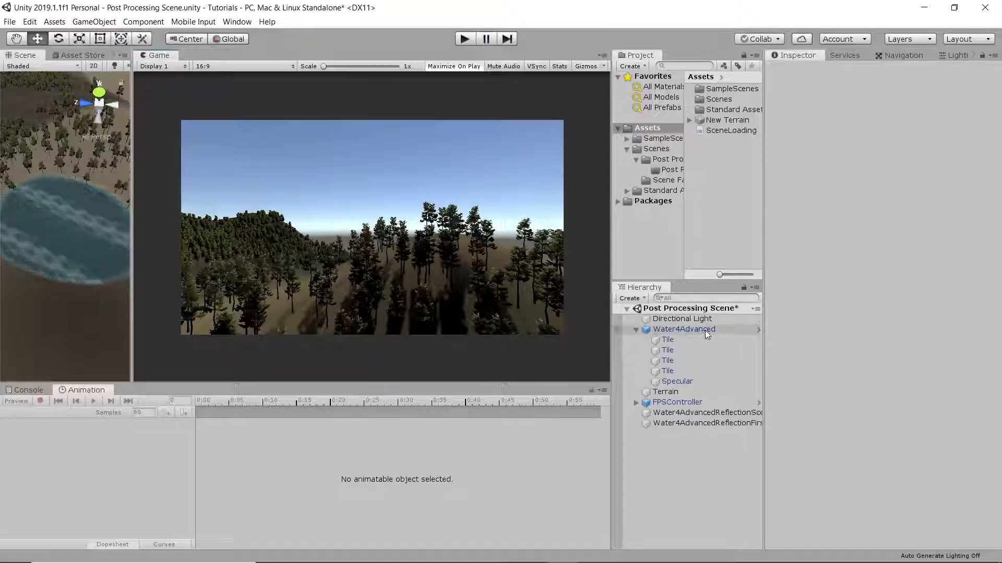
Create an empty GameObject, parent it to Water4Advanced, and set its position to 0, 0, 0
{"action": "right_click", "coordinate": [687, 459]}
{"action": "left_click", "coordinate": [733, 352]}
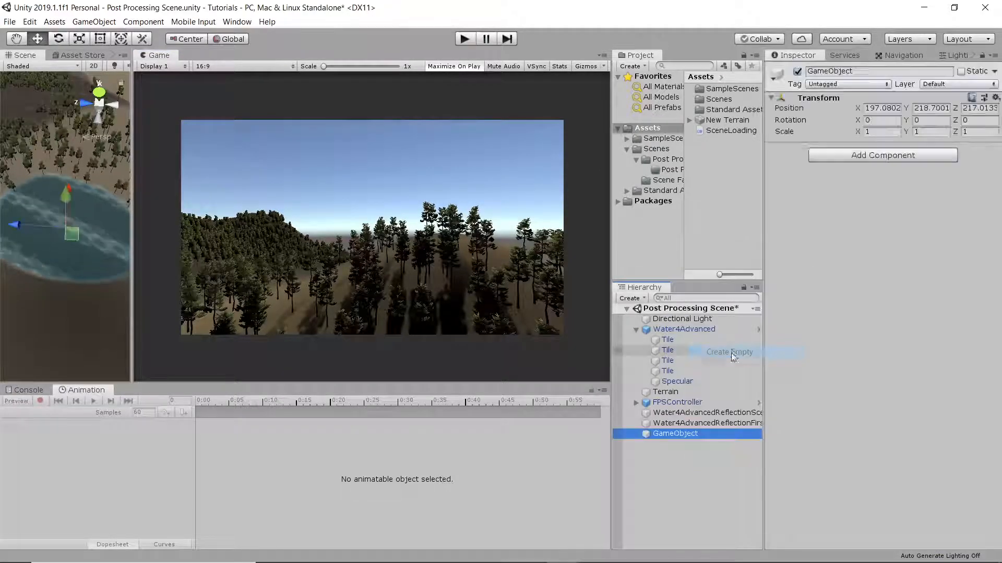
{"action": "left_click_drag", "start_coordinate": [680, 434], "coordinate": [686, 335]}
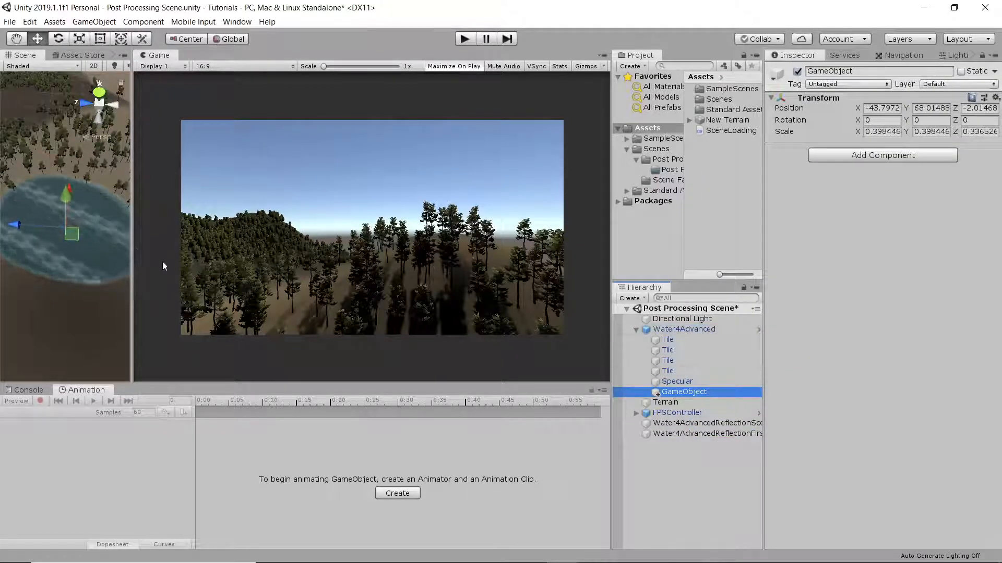
{"action": "left_click_drag", "start_coordinate": [96, 244], "coordinate": [105, 257], "text": "alt"}
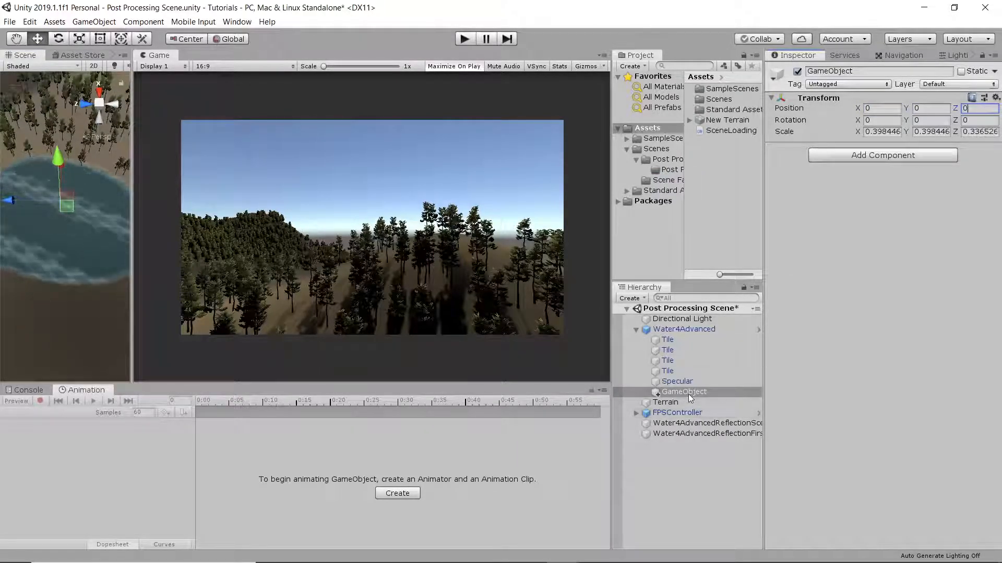
Add a Box Collider to the new GameObject and make it a trigger
{"action": "left_click_drag", "start_coordinate": [119, 285], "coordinate": [81, 172], "text": "alt"}
{"action": "left_click", "coordinate": [941, 159]}
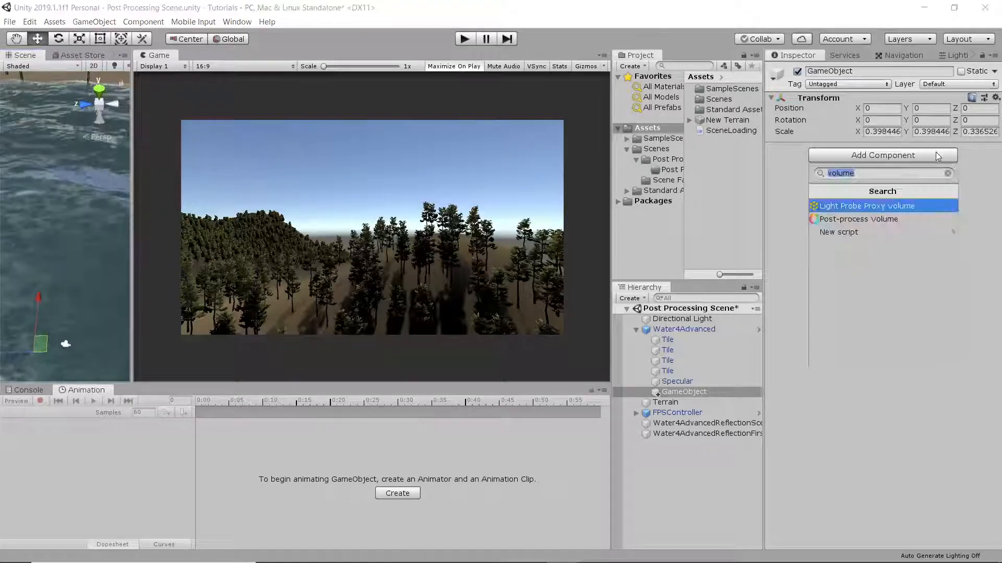
{"action": "type", "text": "box"}
{"action": "key", "text": "Return"}
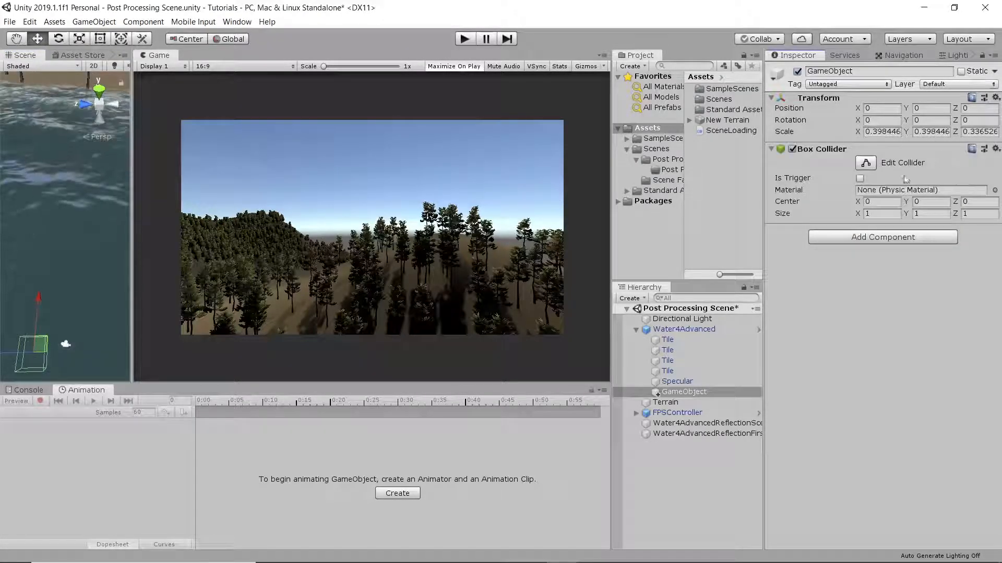
{"action": "left_click_drag", "start_coordinate": [73, 229], "coordinate": [654, 433], "text": "alt"}
{"action": "left_click_drag", "start_coordinate": [650, 285], "coordinate": [633, 511], "text": "alt"}
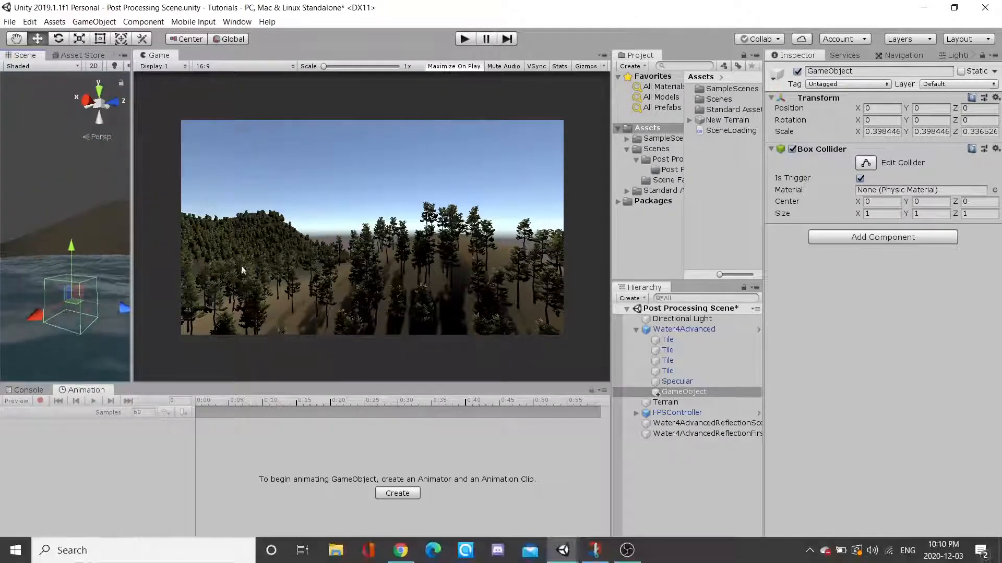
Enlarge the Scene view and set the Box Collider's Y size to 0
{"action": "left_click_drag", "start_coordinate": [132, 218], "coordinate": [481, 228]}
{"action": "left_click_drag", "start_coordinate": [378, 219], "coordinate": [518, 293], "text": "alt"}
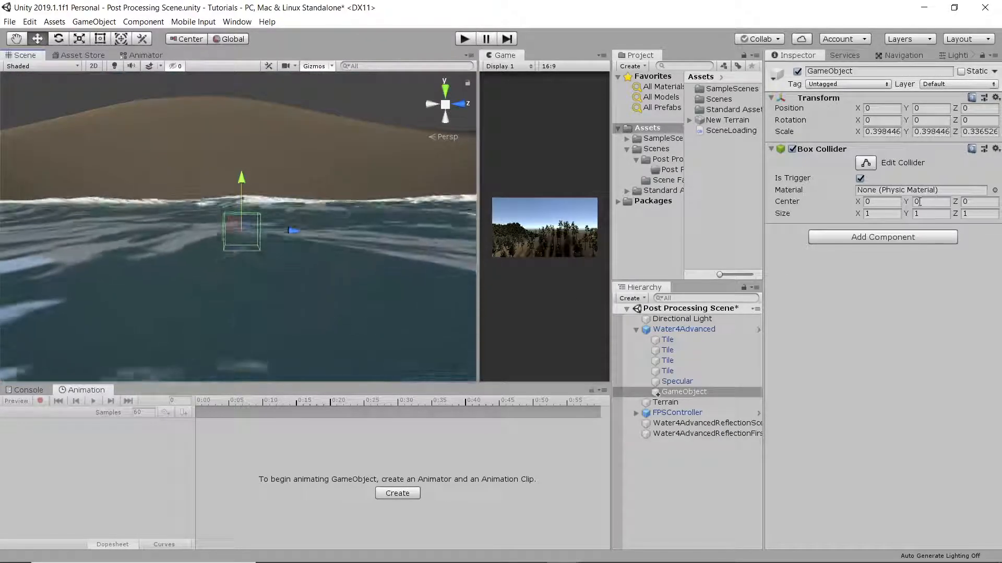
{"action": "left_click", "coordinate": [927, 214]}
{"action": "type", "text": "0"}
{"action": "left_click_drag", "start_coordinate": [315, 231], "coordinate": [381, 216], "text": "alt"}
{"action": "right_click_drag", "start_coordinate": [382, 216], "coordinate": [383, 203]}
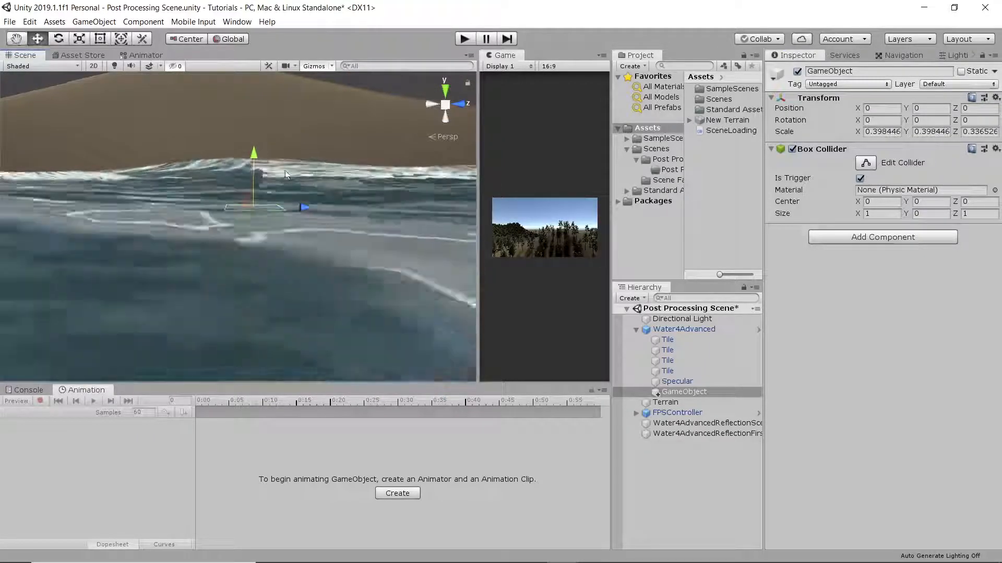
Raise the object above the water surface to inspect the flat collider, and set its Y position back to 0
{"action": "left_click_drag", "start_coordinate": [252, 154], "coordinate": [269, 107]}
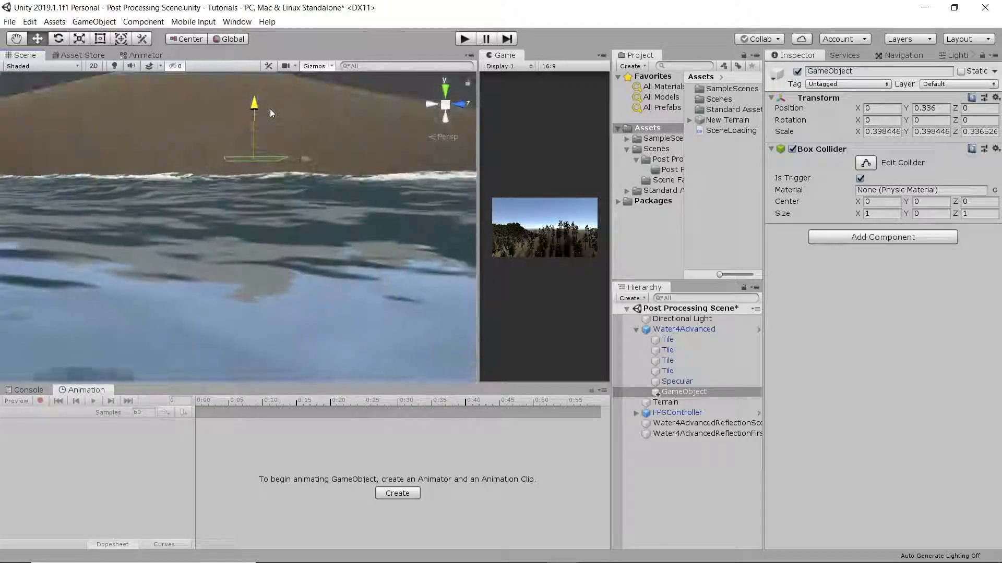
{"action": "left_click_drag", "start_coordinate": [271, 108], "coordinate": [297, 121]}
{"action": "left_click", "coordinate": [931, 109]}
{"action": "type", "text": "0"}
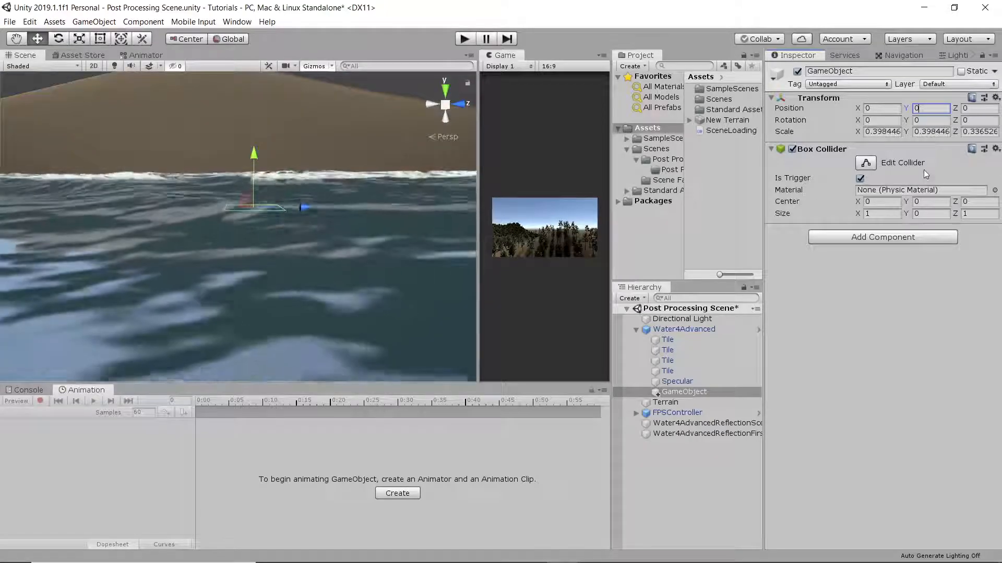
Try to rename the GameObject under Water4Advanced as UnderwaterVolume
{"action": "right_click_drag", "start_coordinate": [467, 221], "coordinate": [429, 288]}
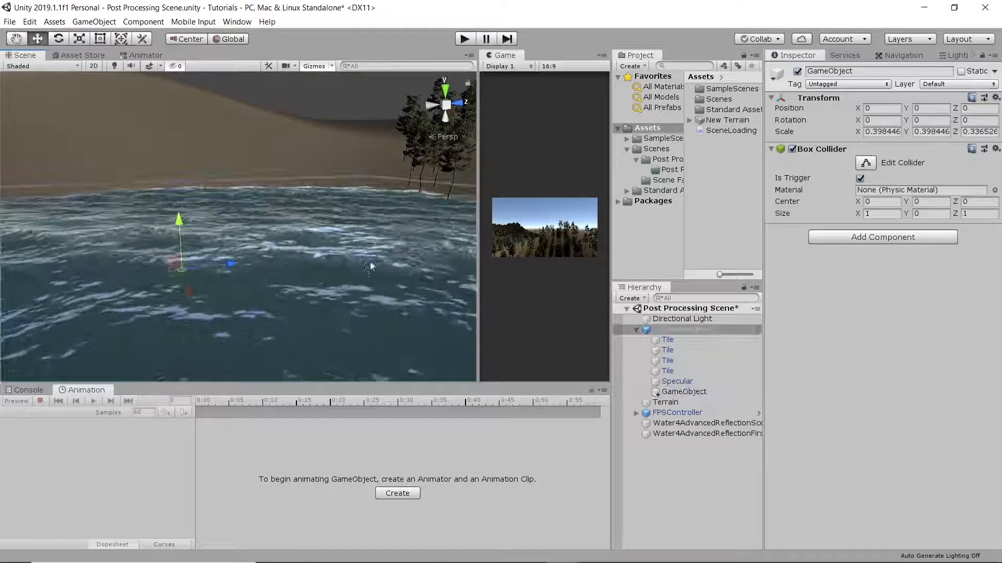
{"action": "left_click", "coordinate": [363, 244]}
{"action": "right_click_drag", "start_coordinate": [364, 244], "coordinate": [280, 224]}
{"action": "left_click", "coordinate": [683, 392]}
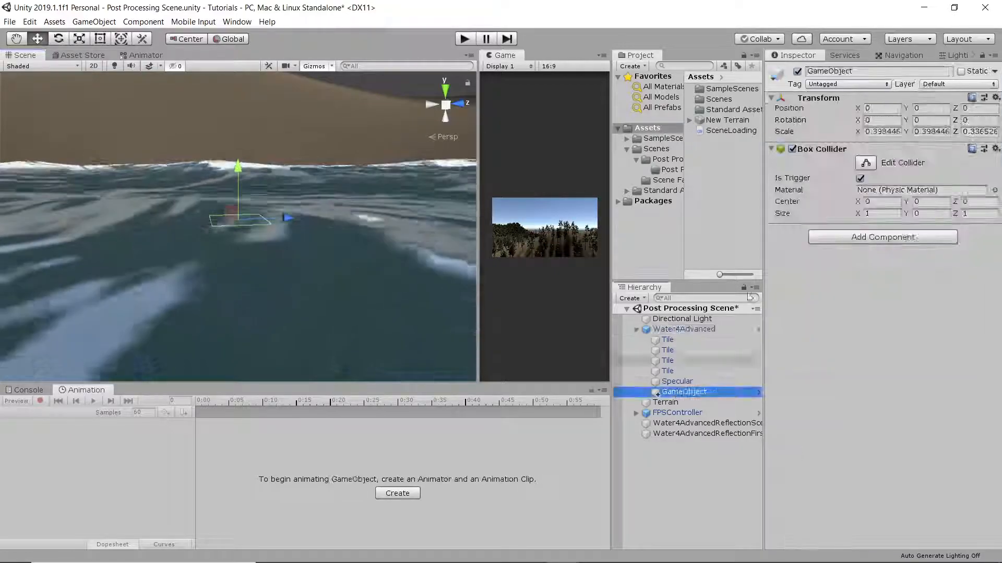
{"action": "left_click", "coordinate": [858, 72]}
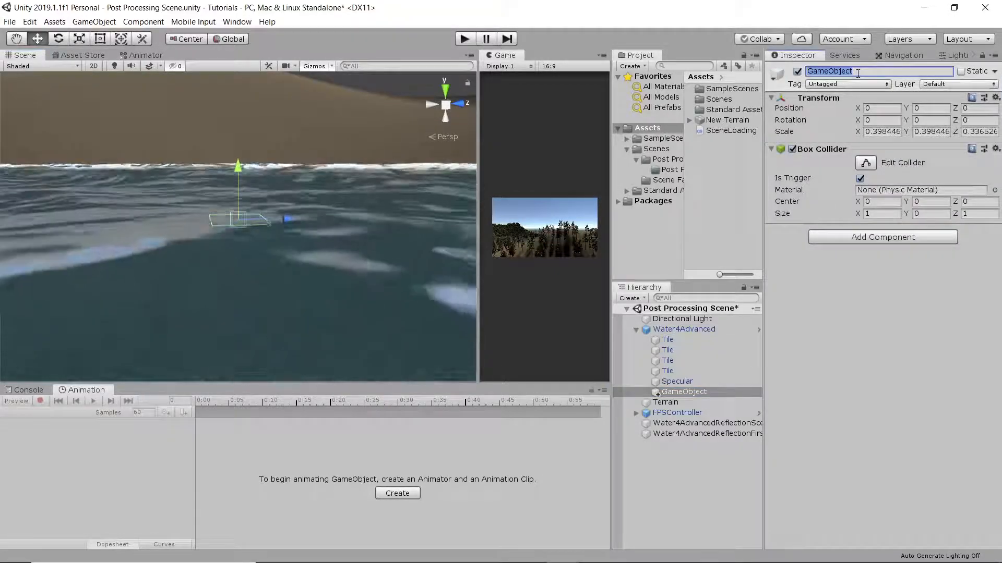
{"action": "type", "text": "Underwarer"}
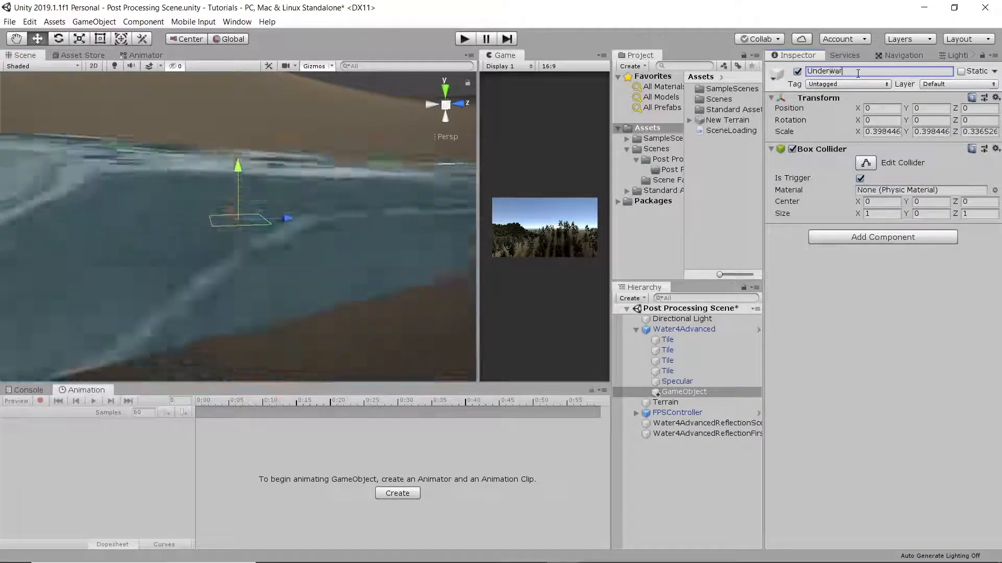
{"action": "key", "text": "BackSpace"}
{"action": "key", "text": "BackSpace"}
{"action": "key", "text": "BackSpace"}
{"action": "type", "text": "terVolume"}
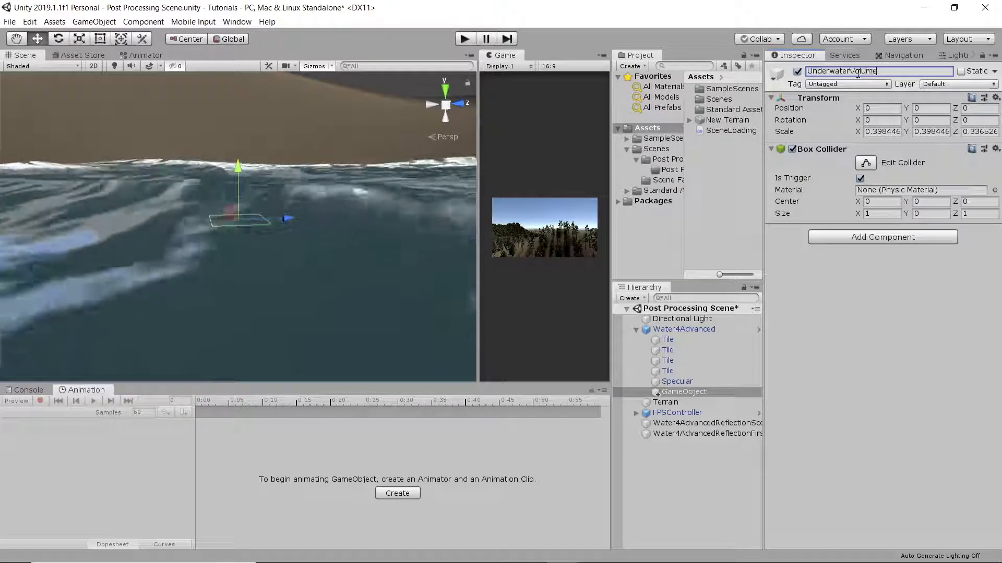
Assign the GameObject to the Volumes layer and rename it UnderwaterVolume
{"action": "left_click", "coordinate": [947, 85]}
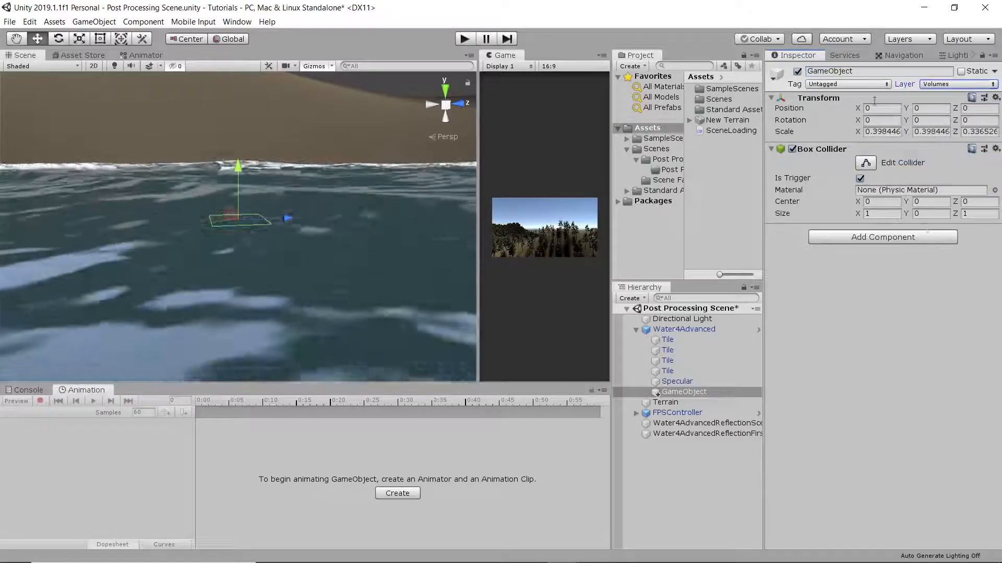
{"action": "left_click", "coordinate": [868, 70]}
{"action": "type", "text": "Under"}
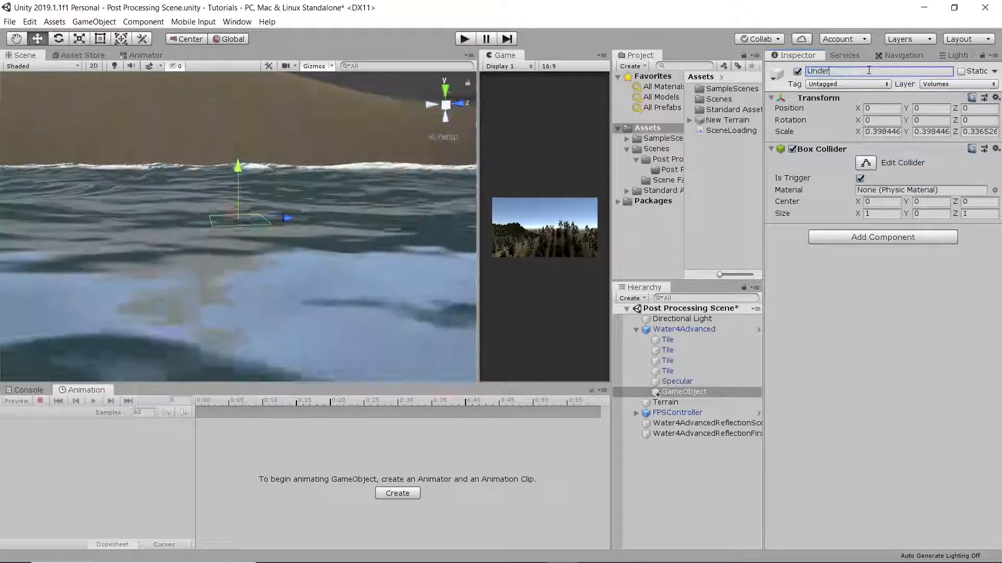
{"action": "type", "text": "waterVolume"}
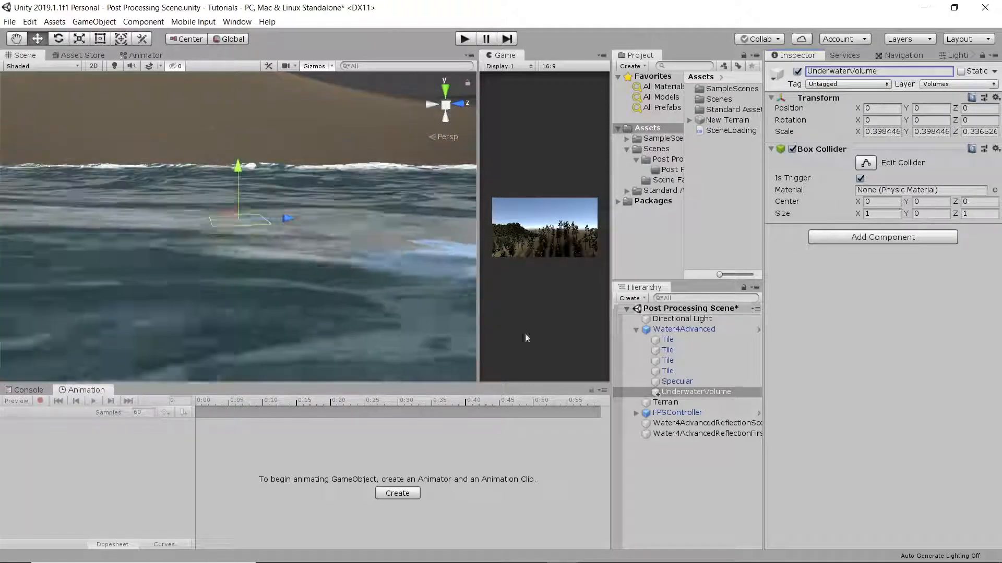
Set the Box Collider's Y size to 35 and check its depth below the water
{"action": "mouse_move", "coordinate": [355, 287]}
{"action": "left_mouse_down", "text": "alt"}
{"action": "mouse_move", "coordinate": [346, 351]}
{"action": "mouse_move", "coordinate": [350, 302]}
{"action": "left_mouse_up", "text": "alt"}
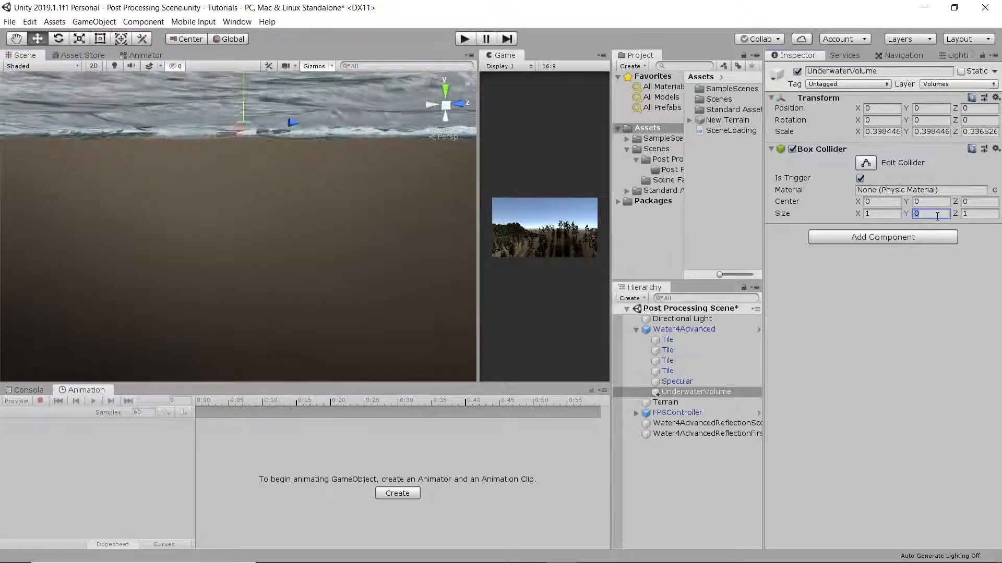
{"action": "left_click", "coordinate": [934, 202]}
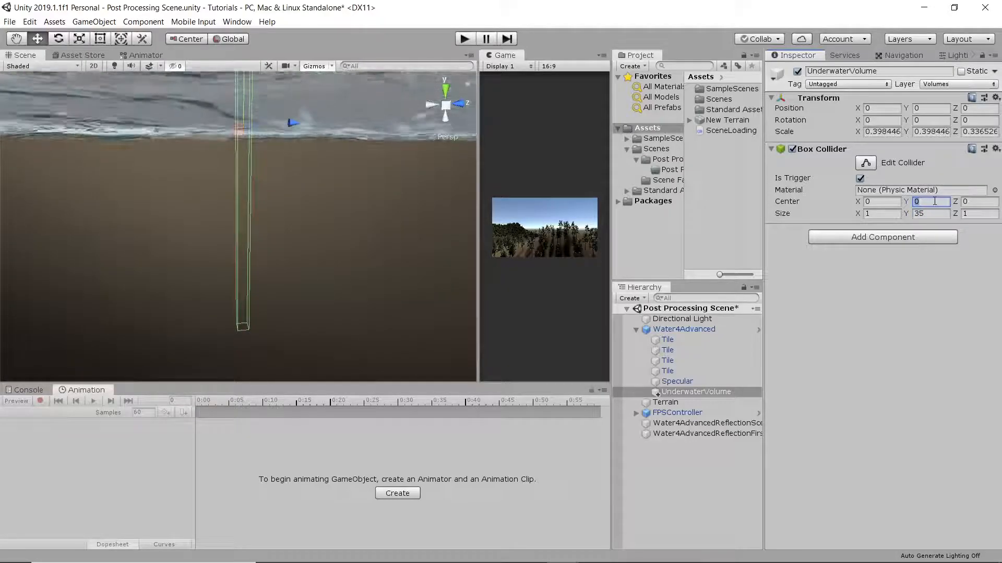
{"action": "left_click_drag", "start_coordinate": [417, 257], "coordinate": [440, 359], "text": "alt"}
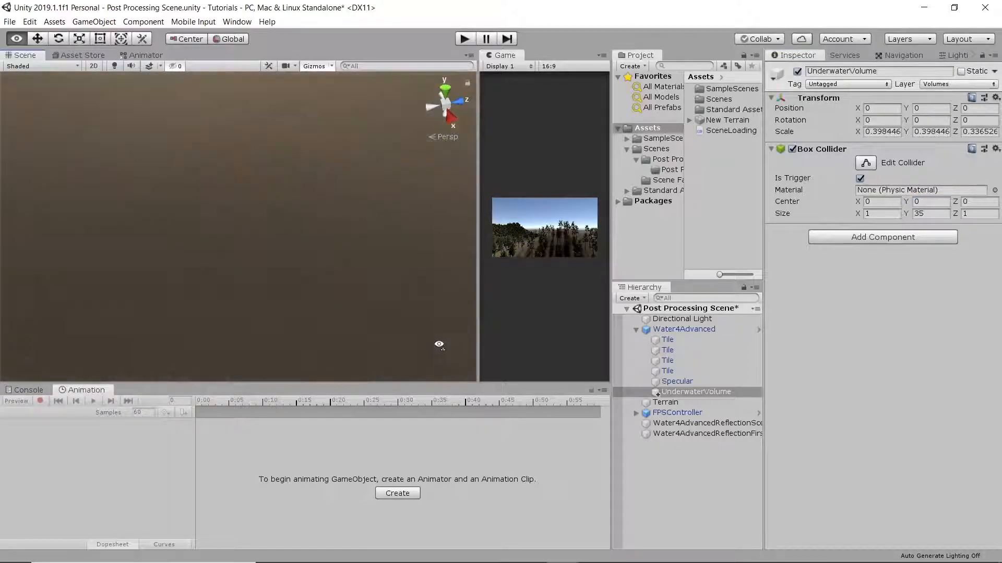
{"action": "left_click_drag", "start_coordinate": [429, 144], "coordinate": [452, 396], "text": "alt"}
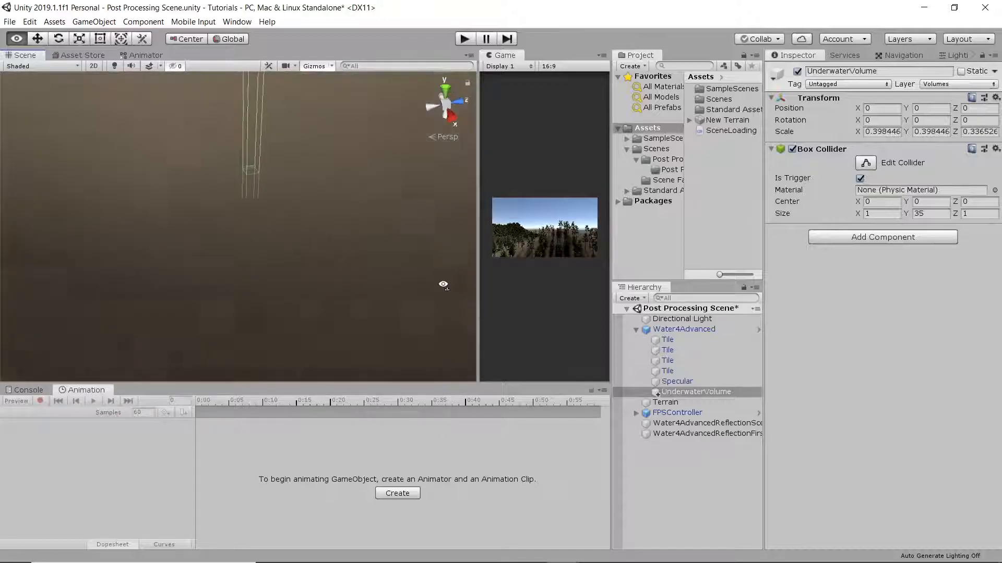
{"action": "left_click_drag", "start_coordinate": [444, 293], "coordinate": [443, 192], "text": "alt"}
{"action": "left_click_drag", "start_coordinate": [446, 138], "coordinate": [443, 262], "text": "alt"}
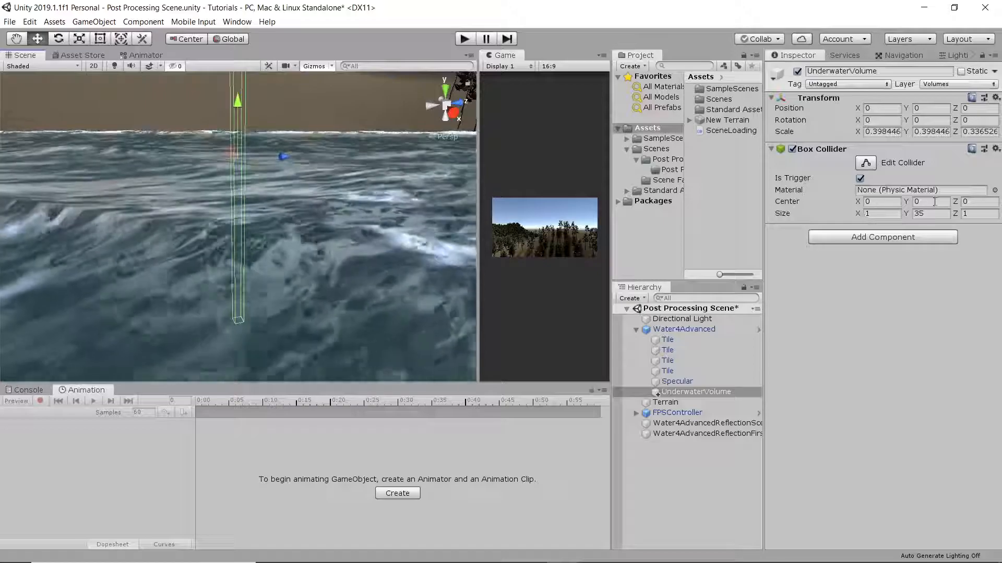
Set the Box Collider's Y center to -17.5 so its upper face aligns with the water surface
{"action": "left_click", "coordinate": [931, 202]}
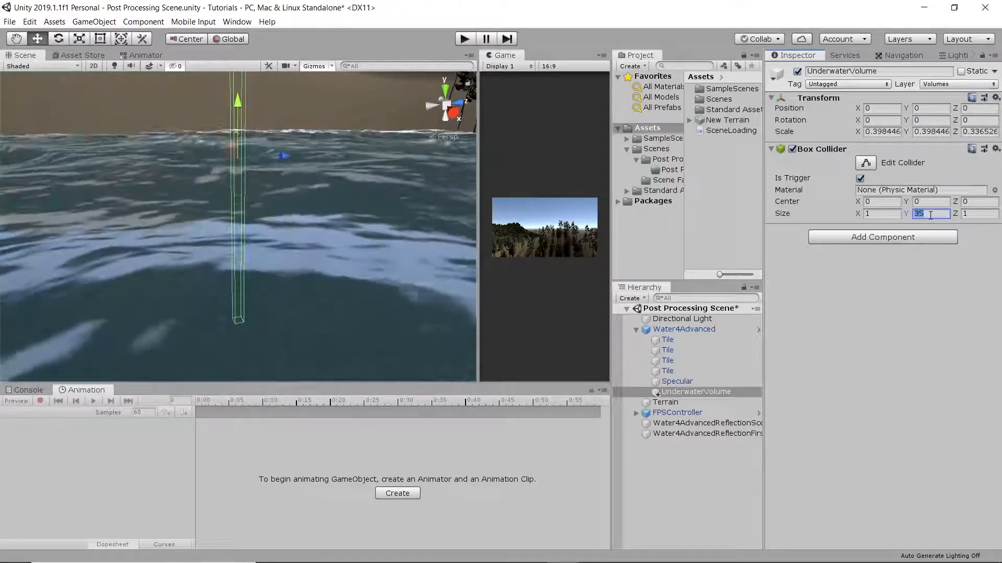
{"action": "right_click_drag", "start_coordinate": [377, 306], "coordinate": [349, 228]}
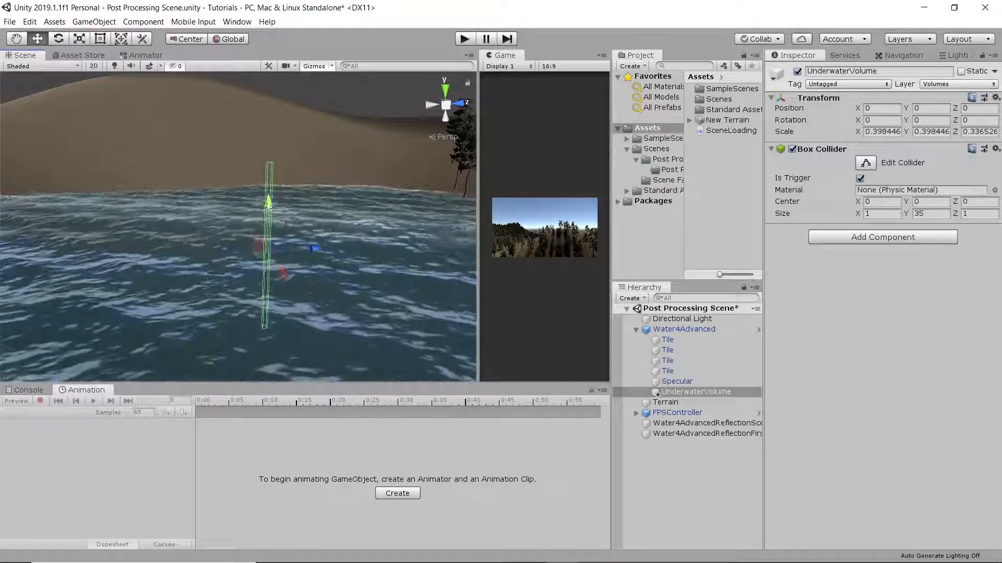
{"action": "left_click", "coordinate": [924, 203]}
{"action": "type", "text": "-17.5"}
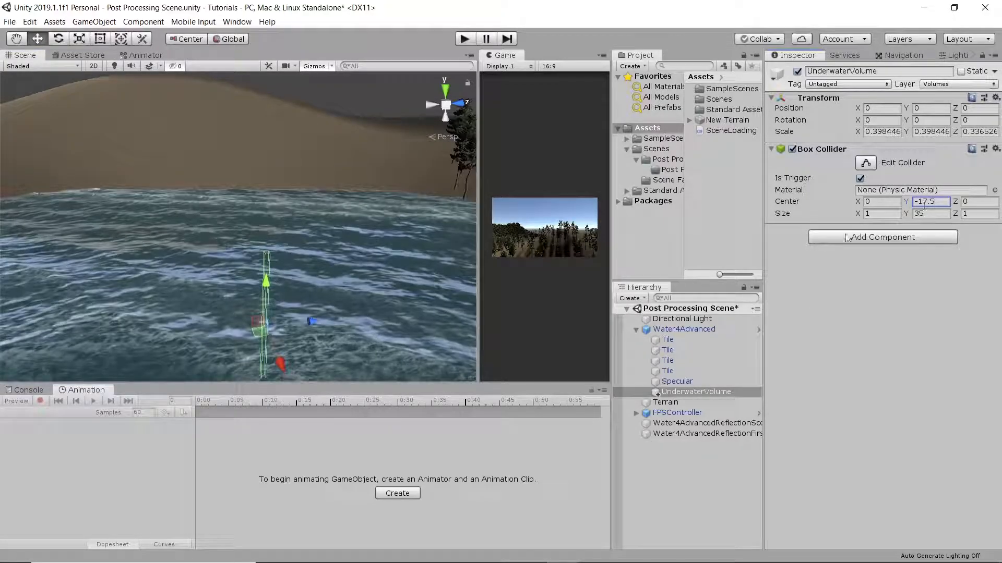
Set the Box Collider's X size to 170 and shift UnderwaterVolume to an X position of about -4.6 across the lake
{"action": "right_click_drag", "start_coordinate": [284, 221], "coordinate": [335, 461]}
{"action": "key", "text": "w"}
{"action": "key", "text": "s"}
{"action": "key", "text": "s"}
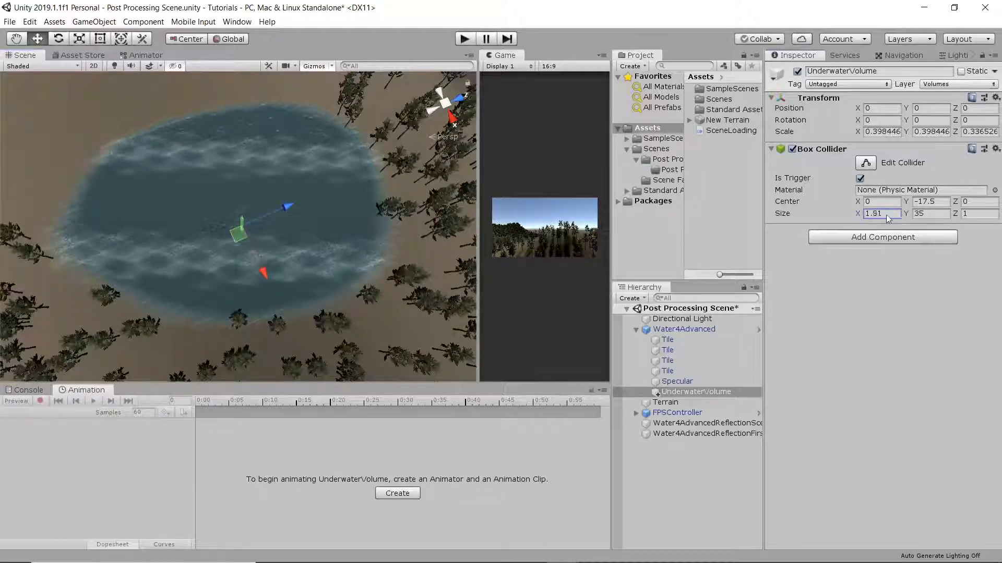
{"action": "left_click_drag", "start_coordinate": [196, 205], "coordinate": [459, 175]}
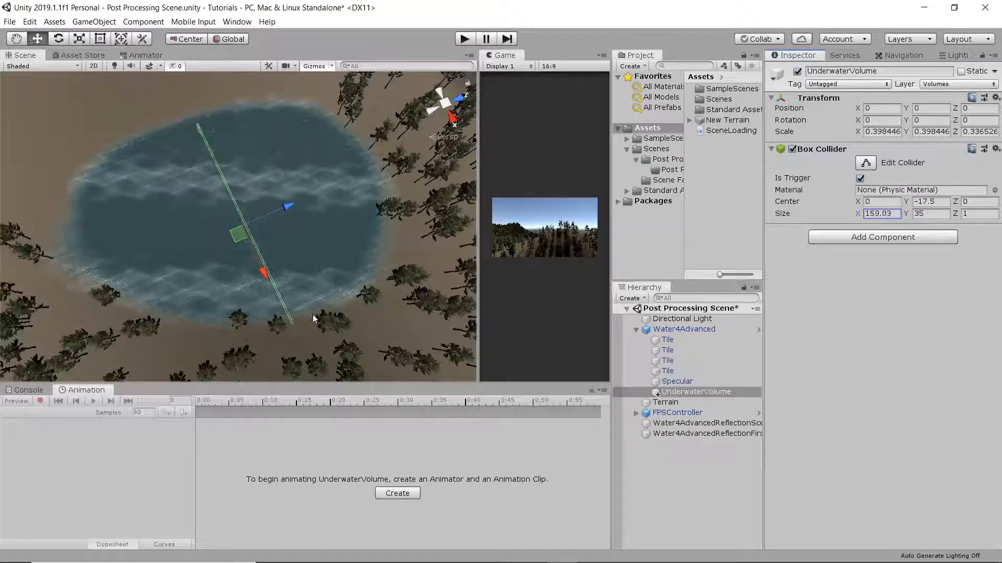
{"action": "left_click_drag", "start_coordinate": [262, 280], "coordinate": [260, 259]}
{"action": "left_click", "coordinate": [871, 218]}
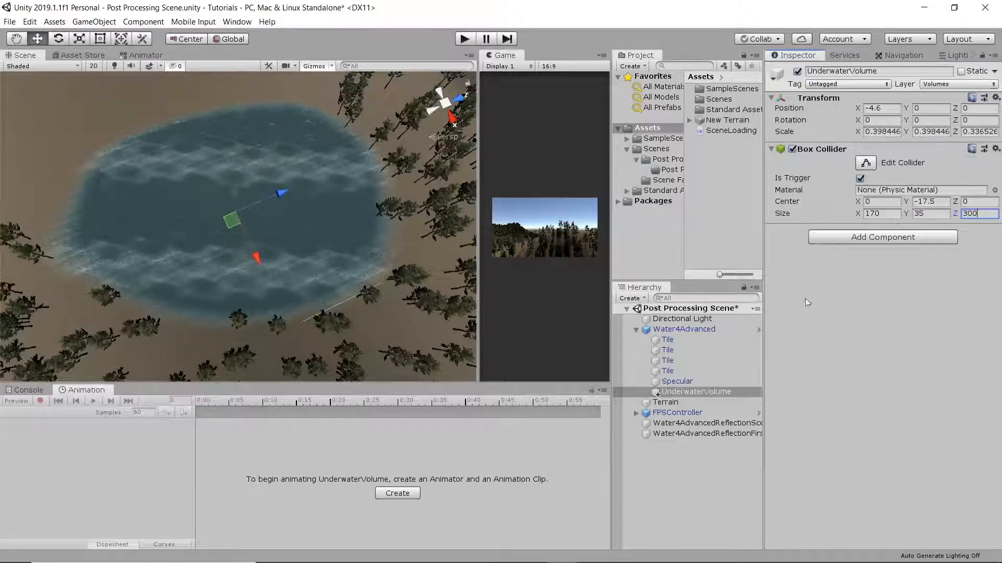
Set the Box Collider's Z size to 250 to cover the lake
{"action": "double_click", "coordinate": [980, 215]}
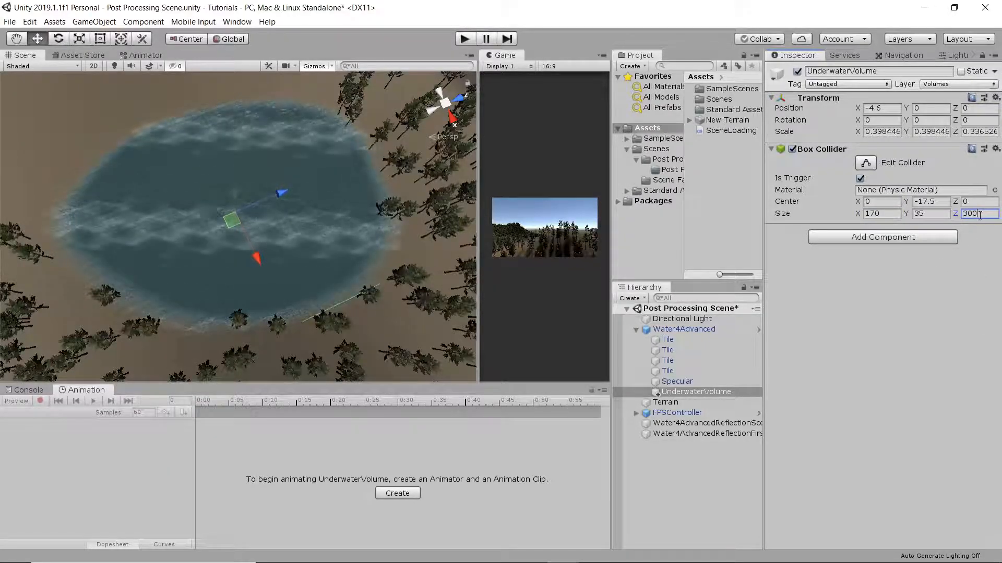
{"action": "type", "text": "15"}
{"action": "type", "text": "75"}
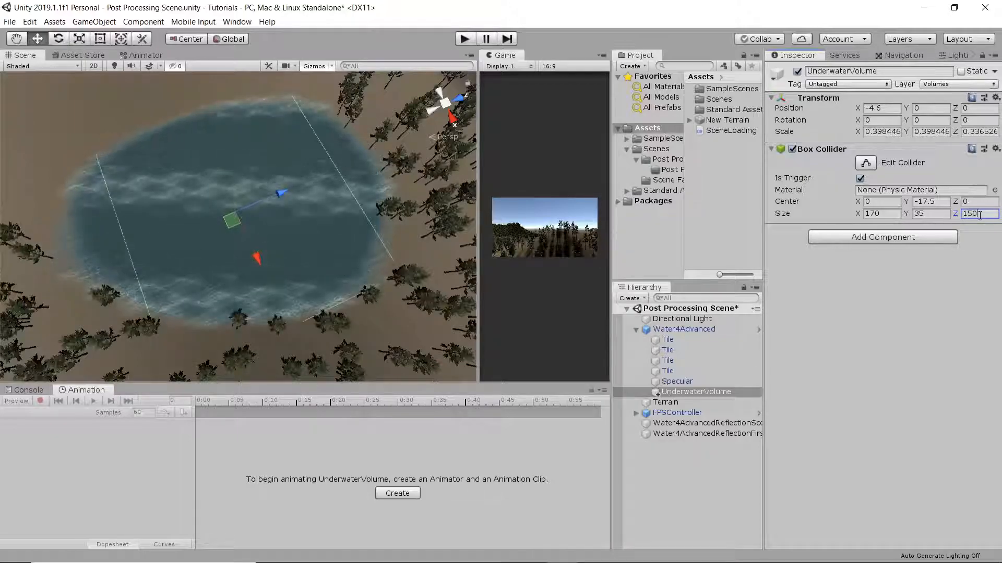
{"action": "key", "text": "BackSpace"}
{"action": "key", "text": "BackSpace"}
{"action": "key", "text": "BackSpace"}
{"action": "key", "text": "BackSpace"}
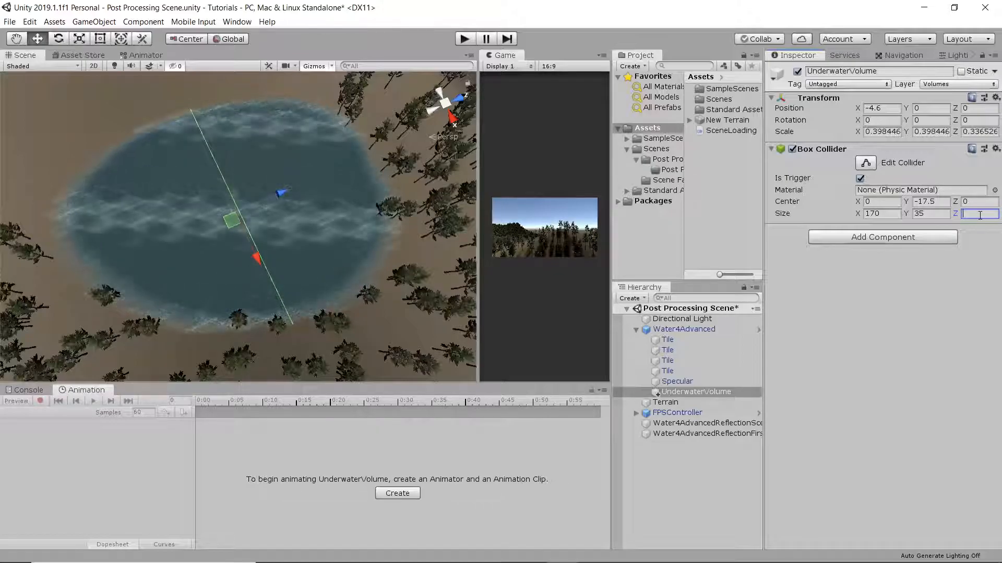
{"action": "type", "text": "250"}
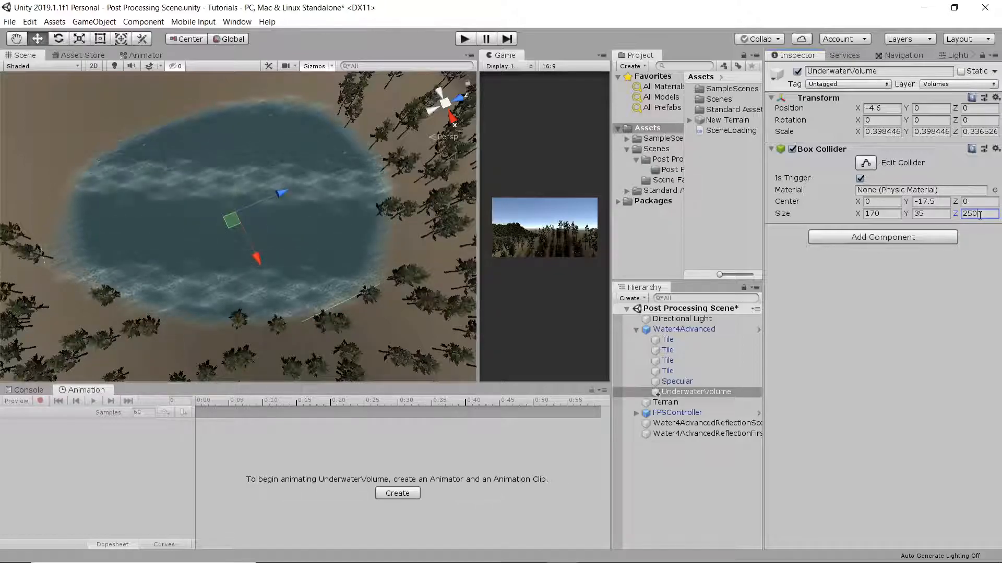
Add a Post-process Volume component to the UnderwaterVolume object
{"action": "right_click_drag", "start_coordinate": [307, 249], "coordinate": [798, 94]}
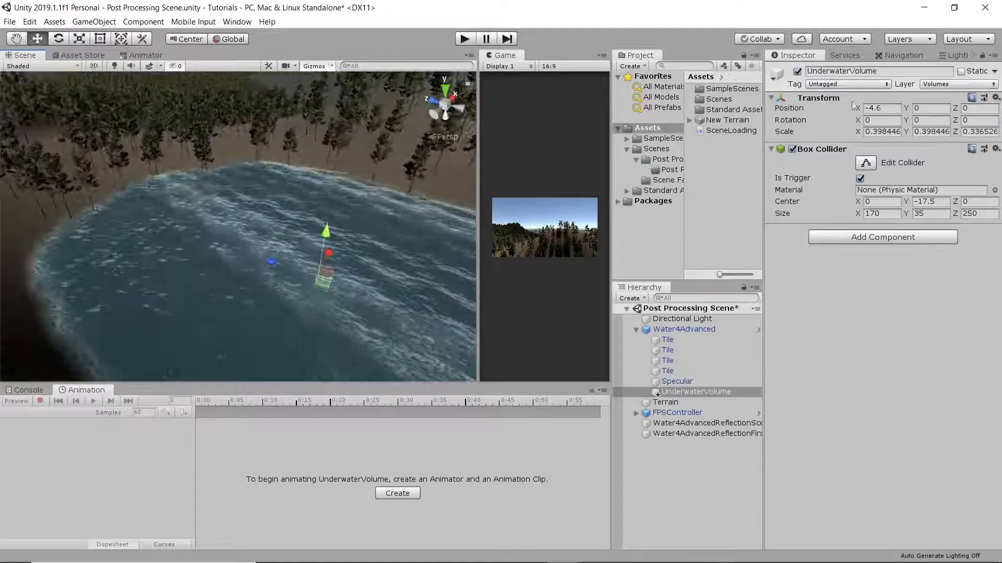
{"action": "left_click", "coordinate": [879, 238]}
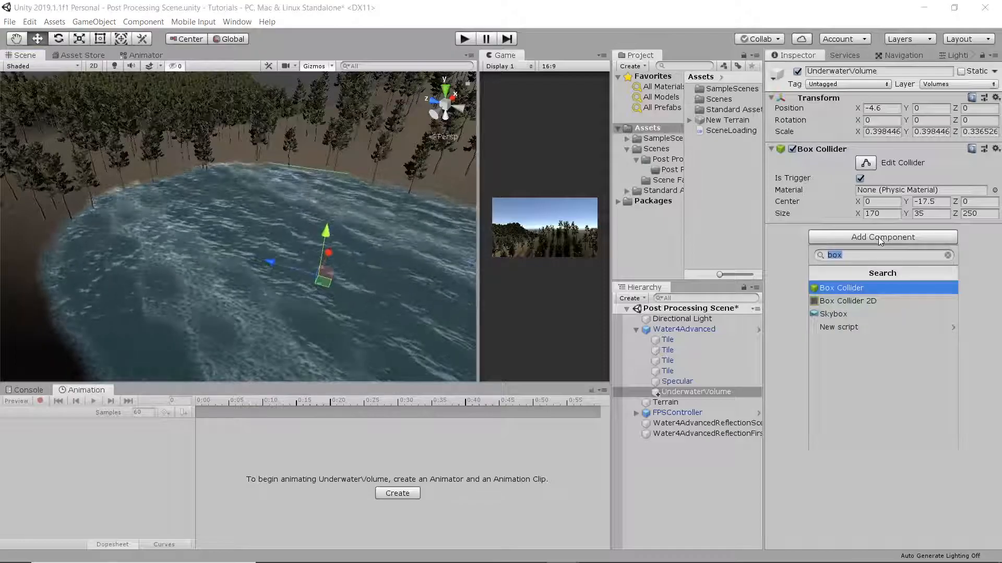
{"action": "type", "text": "postp"}
{"action": "key", "text": "BackSpace"}
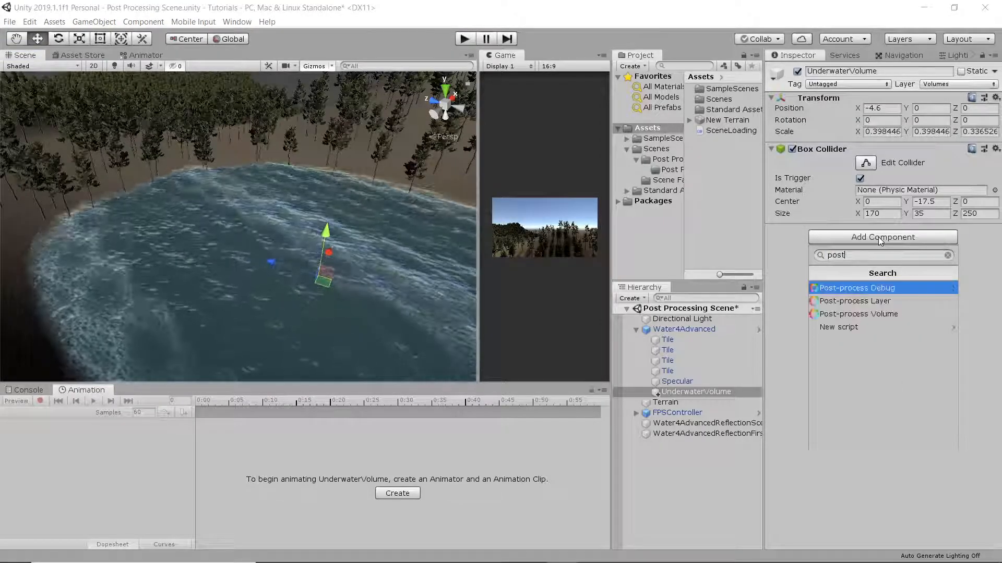
{"action": "key", "text": "Down"}
{"action": "key", "text": "Down"}
{"action": "key", "text": "Return"}
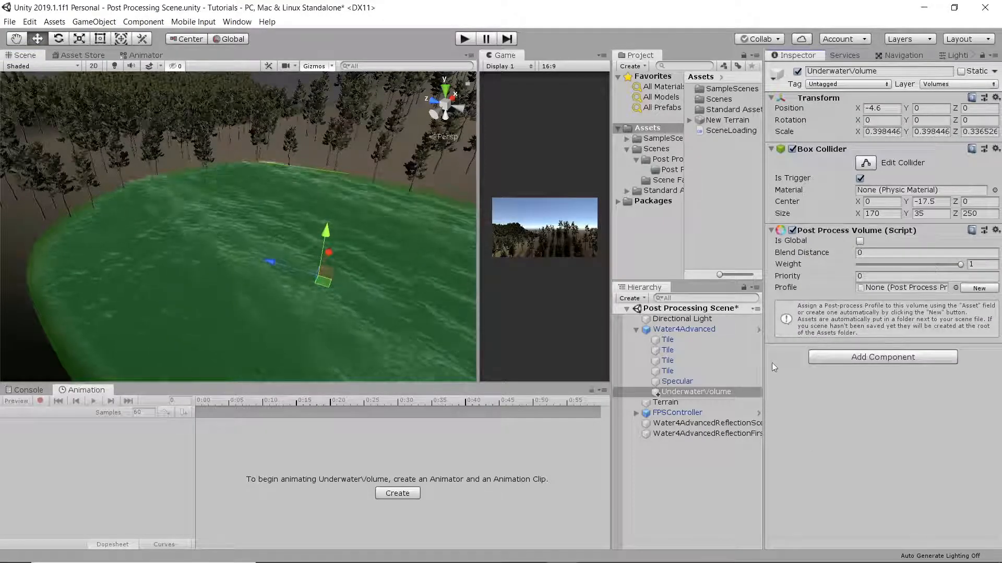
Examine the camera and Post Process Layer settings on FirstPersonCharacter inside FPSController
{"action": "left_click", "coordinate": [678, 413]}
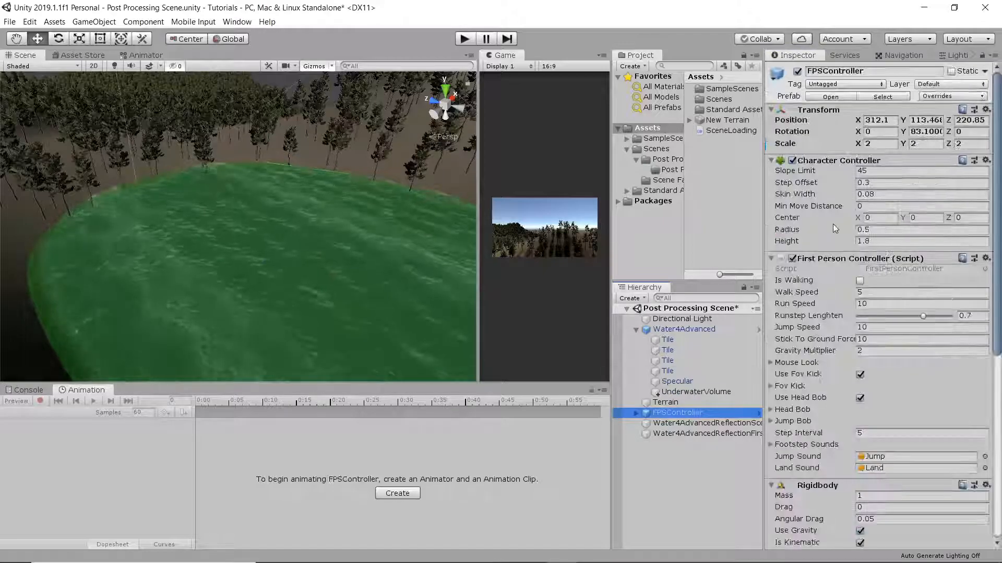
{"action": "scroll", "coordinate": [832, 223], "scroll_direction": "down", "scroll_amount": 10}
{"action": "scroll", "coordinate": [834, 221], "scroll_direction": "up", "scroll_amount": 10}
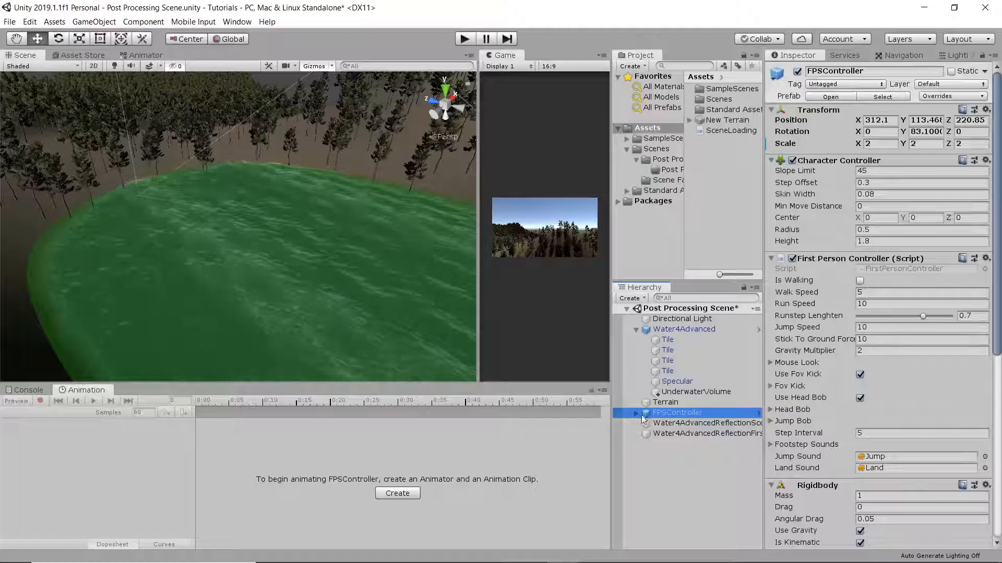
{"action": "left_click", "coordinate": [671, 424]}
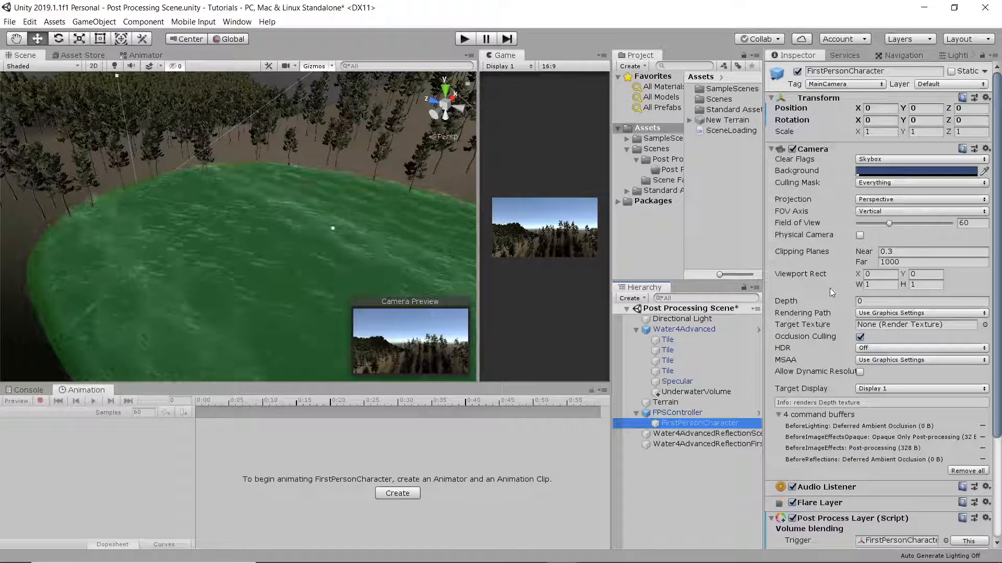
{"action": "scroll", "coordinate": [832, 292], "scroll_direction": "down", "scroll_amount": 4}
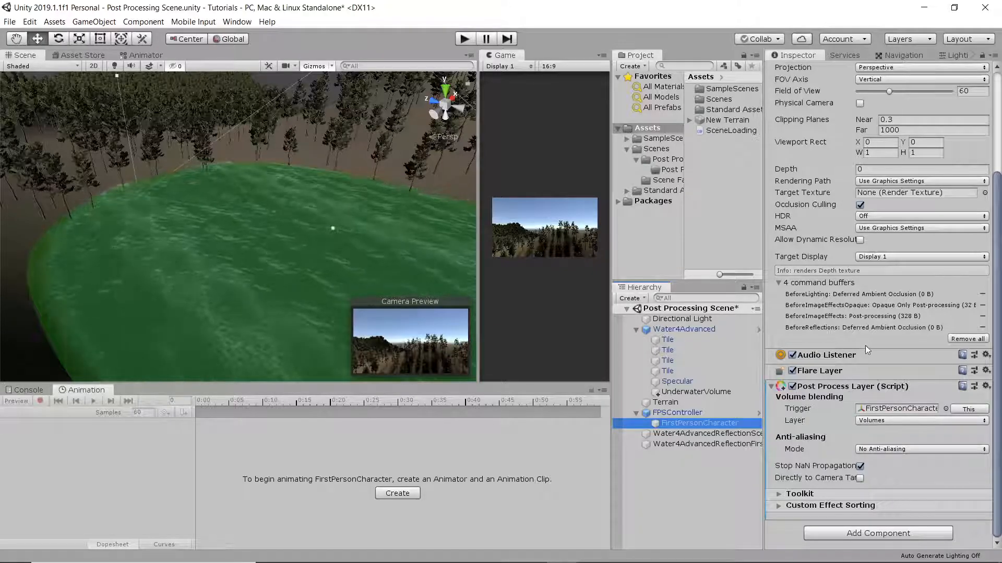
{"action": "left_click", "coordinate": [636, 414]}
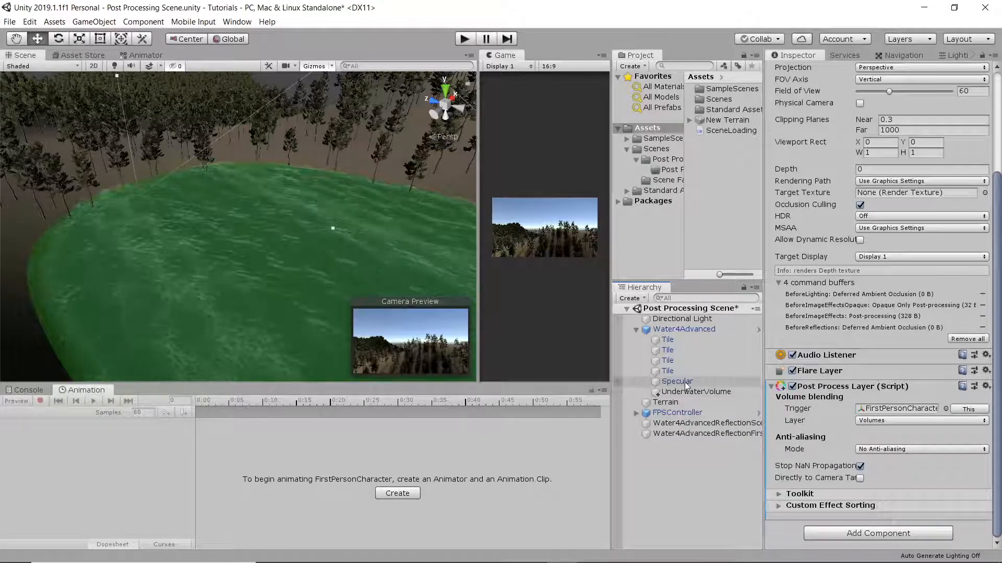
Create a new post-processing profile for UnderwaterVolume's Post Process Volume
{"action": "double_click", "coordinate": [684, 391]}
{"action": "key", "text": "w"}
{"action": "right_click_drag", "start_coordinate": [336, 255], "coordinate": [321, 246]}
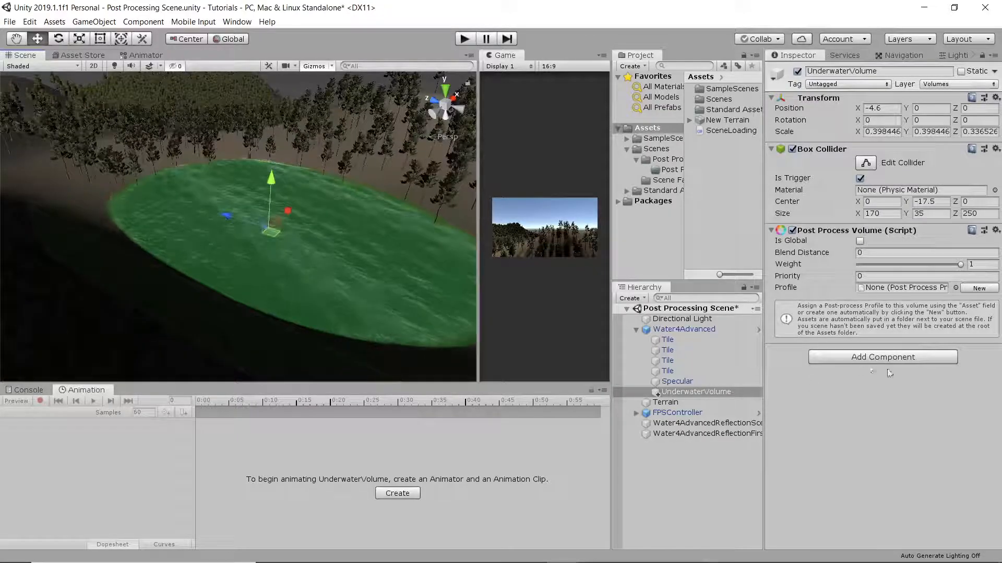
{"action": "left_click", "coordinate": [971, 288]}
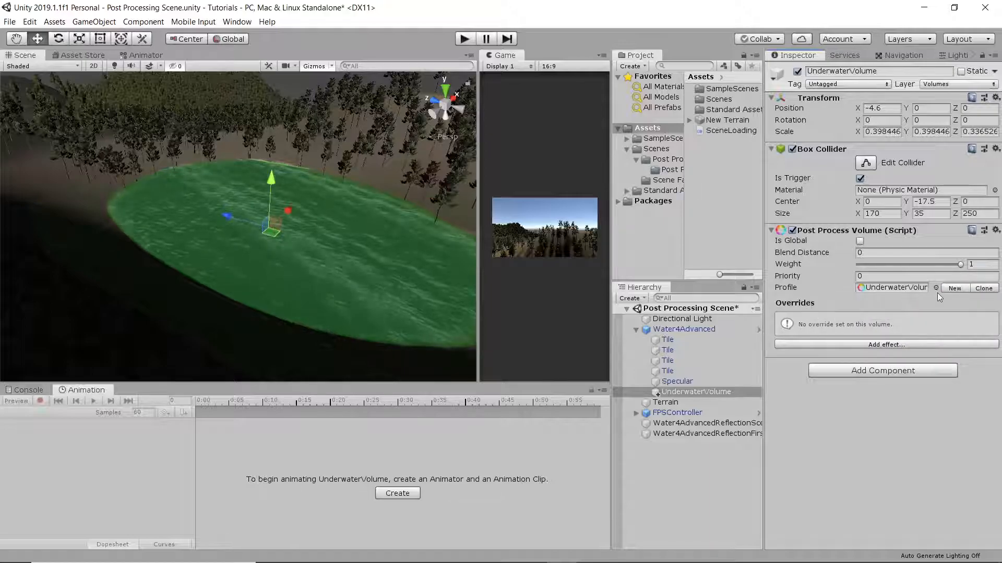
Rename the new profile asset to Underwater Profile and reselect the UnderwaterVolume object
{"action": "double_click", "coordinate": [916, 287]}
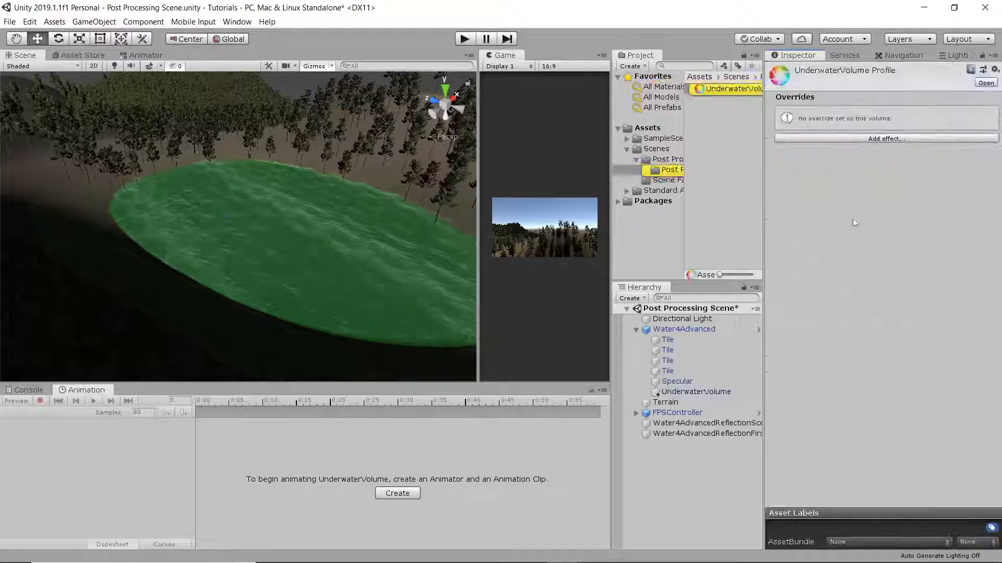
{"action": "left_click", "coordinate": [728, 91]}
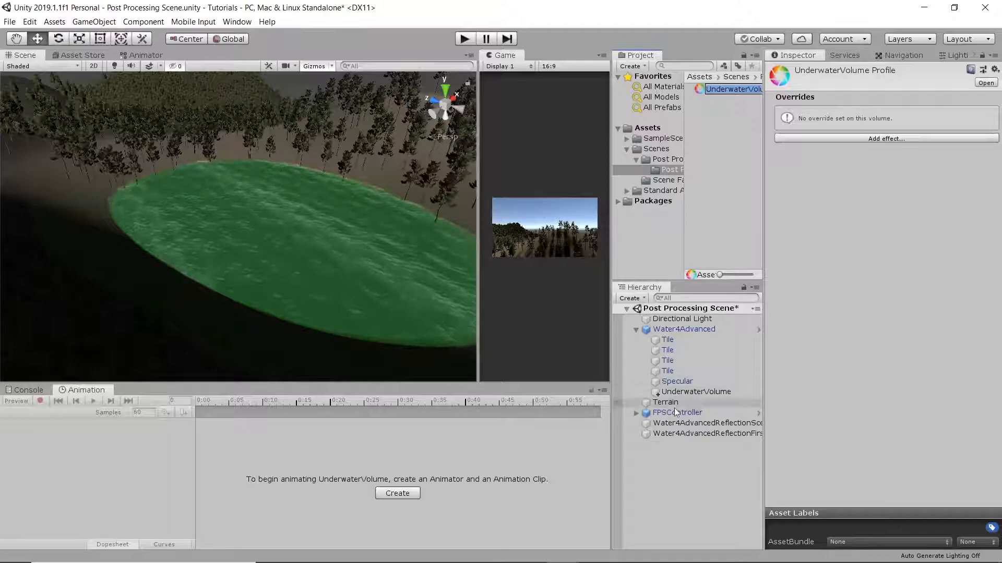
{"action": "left_click", "coordinate": [676, 392]}
{"action": "left_click", "coordinate": [737, 88]}
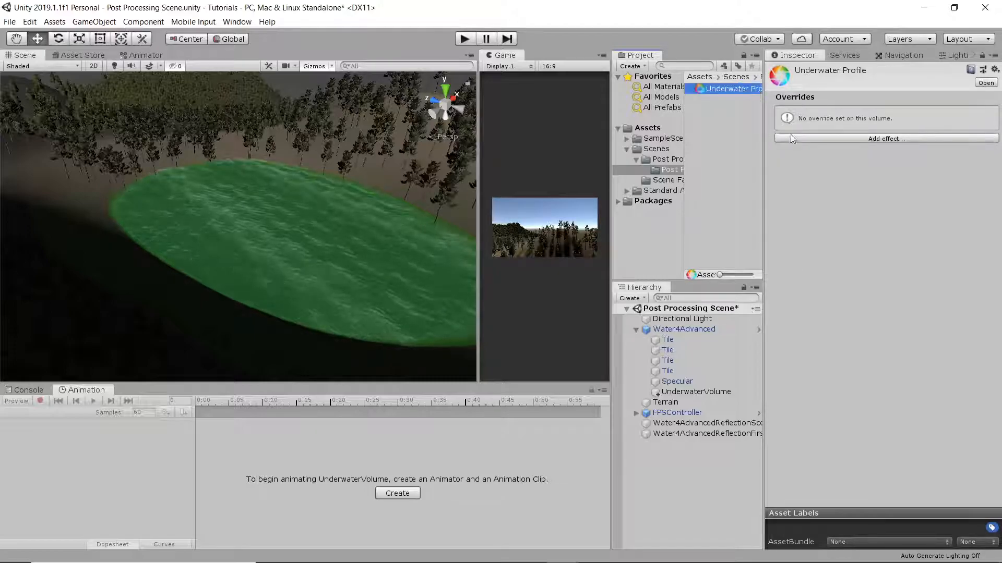
{"action": "left_click", "coordinate": [683, 393]}
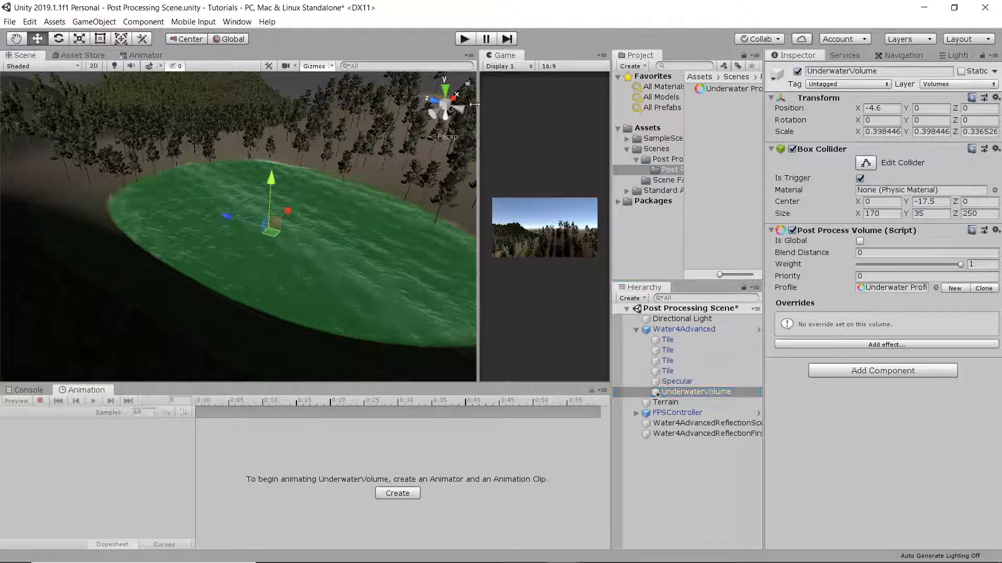
Run the scene in a widened Game view and pause it while the player is underwater
{"action": "left_click_drag", "start_coordinate": [478, 104], "coordinate": [301, 117]}
{"action": "left_click", "coordinate": [464, 38]}
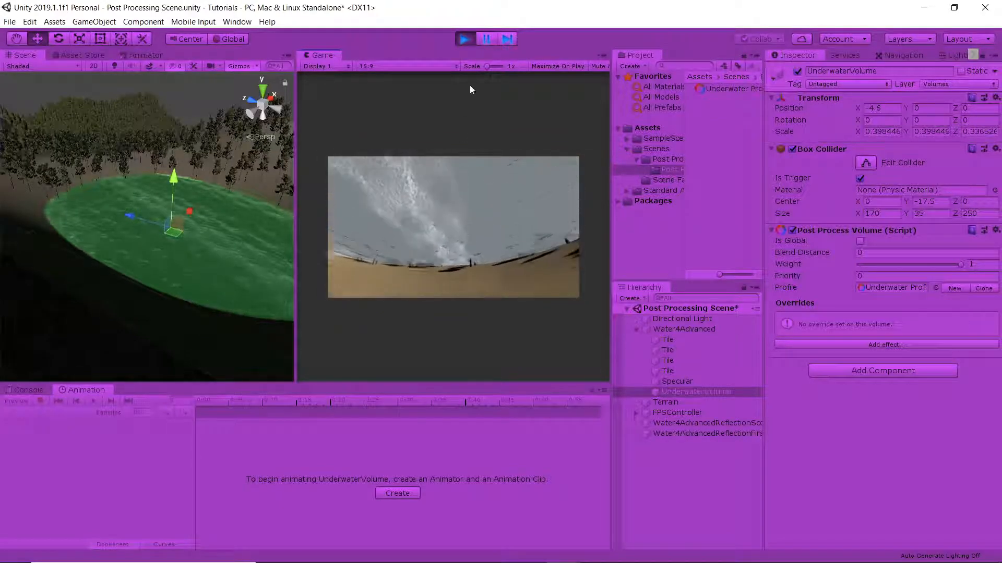
{"action": "left_click", "coordinate": [488, 39]}
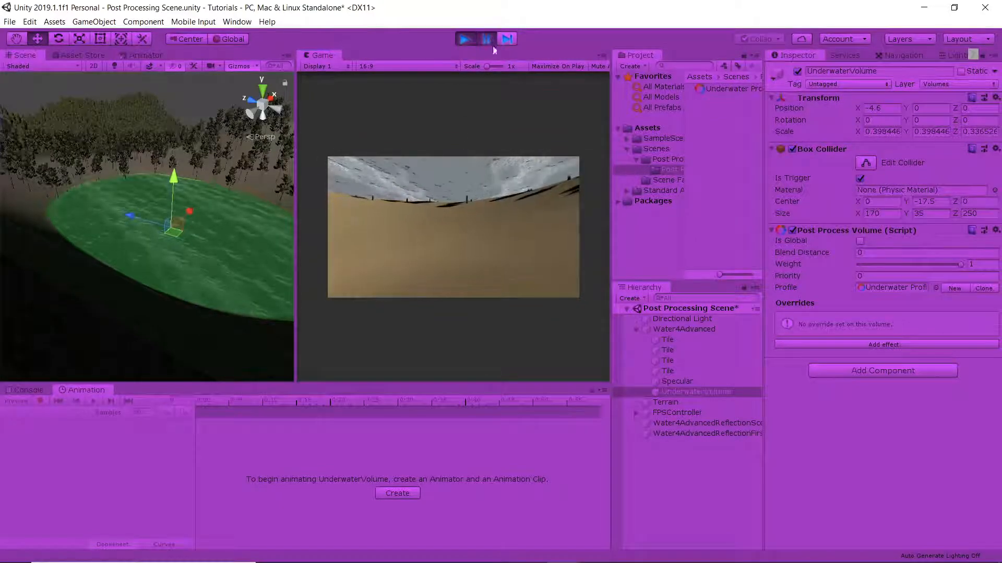
Add a Bloom effect override to UnderwaterVolume's Post Process Volume
{"action": "left_click", "coordinate": [882, 345]}
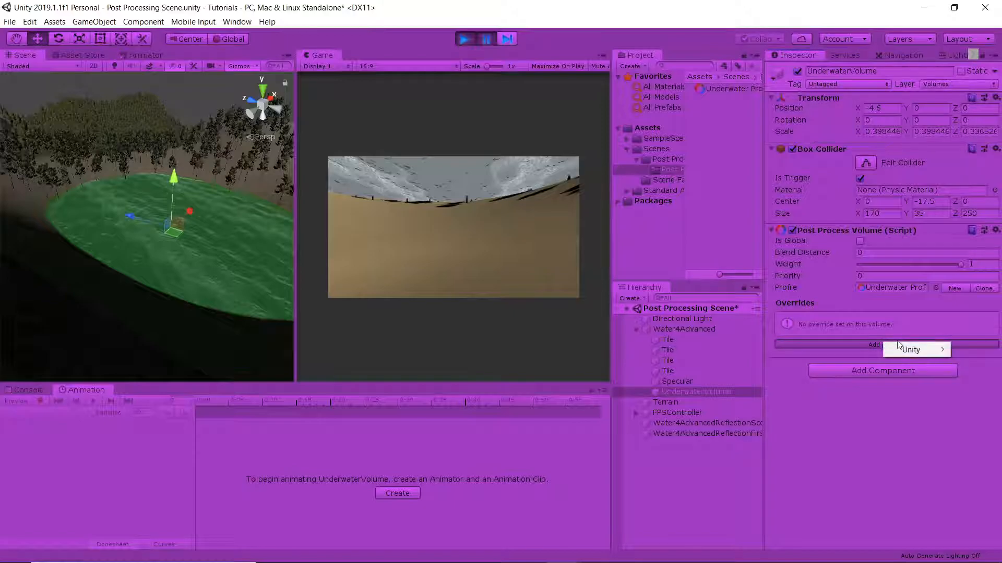
{"action": "mouse_move", "coordinate": [910, 349]}
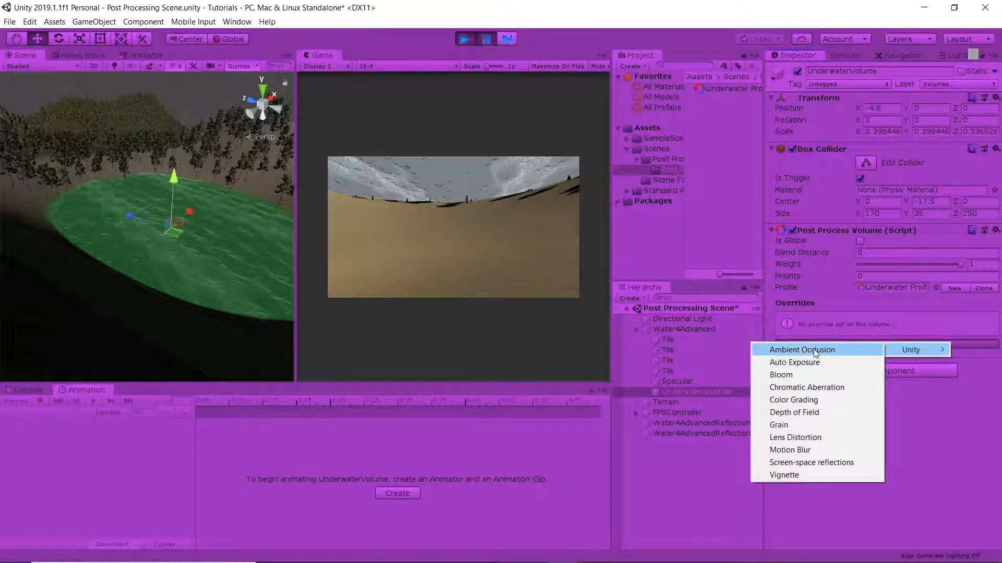
{"action": "left_click", "coordinate": [832, 375]}
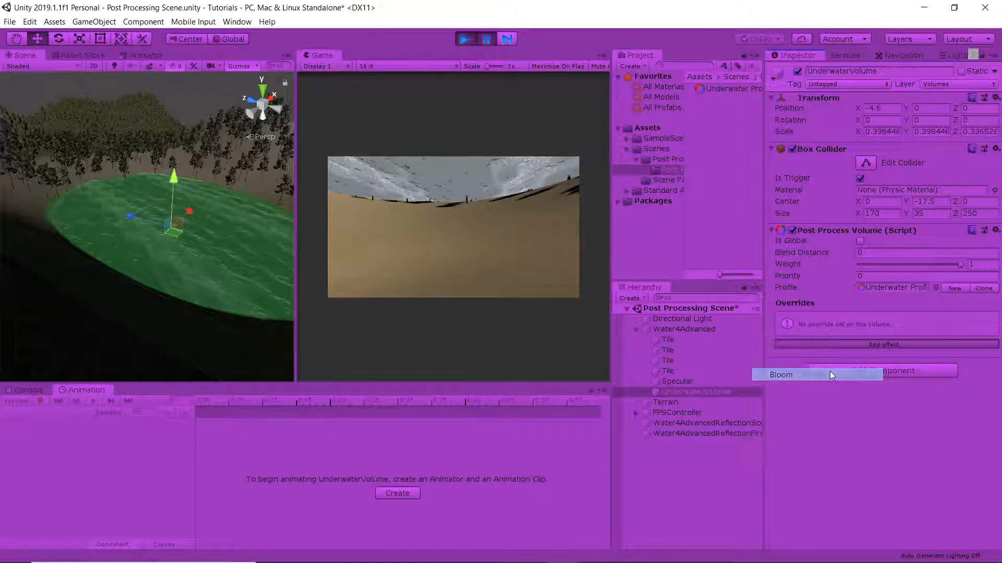
Enable the Bloom Intensity override and raise it to about 44
{"action": "left_click", "coordinate": [779, 353]}
{"action": "left_click_drag", "start_coordinate": [794, 353], "coordinate": [808, 353]}
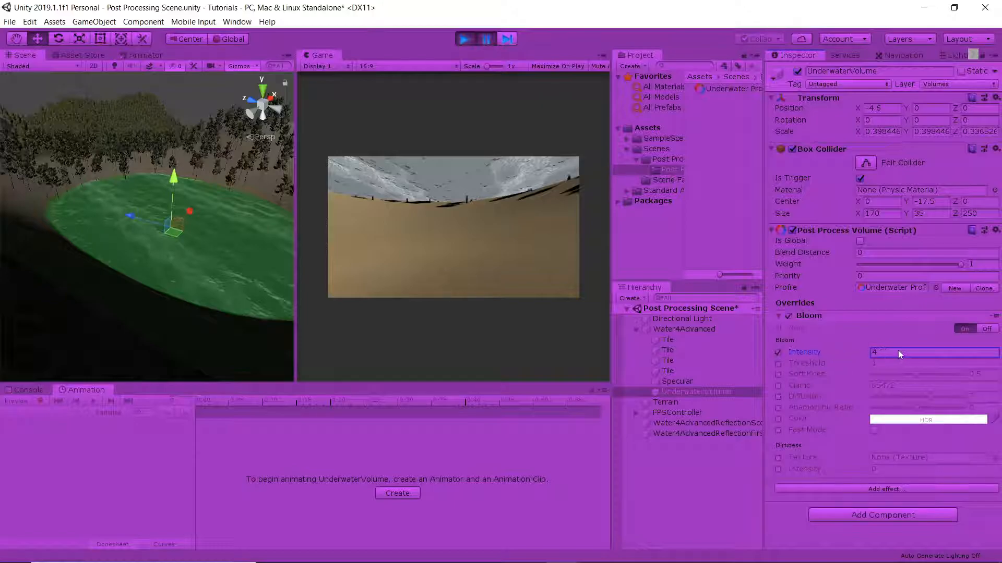
{"action": "left_click_drag", "start_coordinate": [33, 352], "coordinate": [949, 316]}
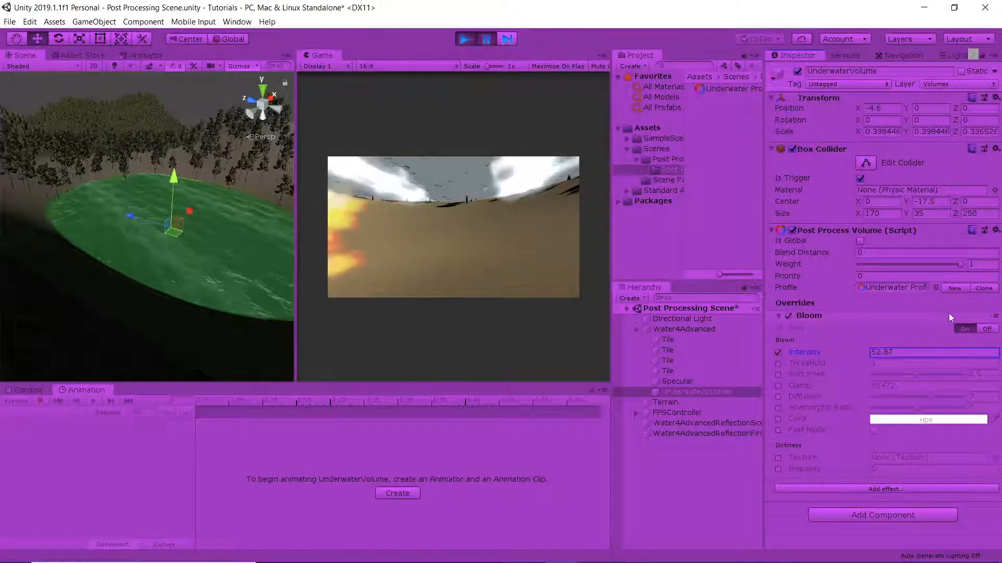
{"action": "left_click_drag", "start_coordinate": [87, 321], "coordinate": [323, 325]}
{"action": "left_click_drag", "start_coordinate": [181, 354], "coordinate": [836, 381]}
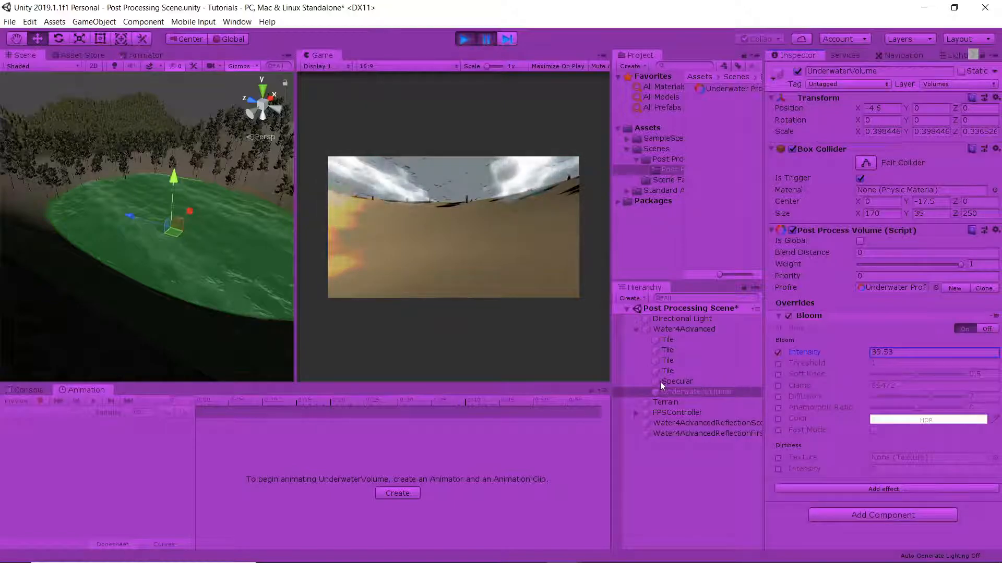
{"action": "left_click_drag", "start_coordinate": [663, 383], "coordinate": [733, 375]}
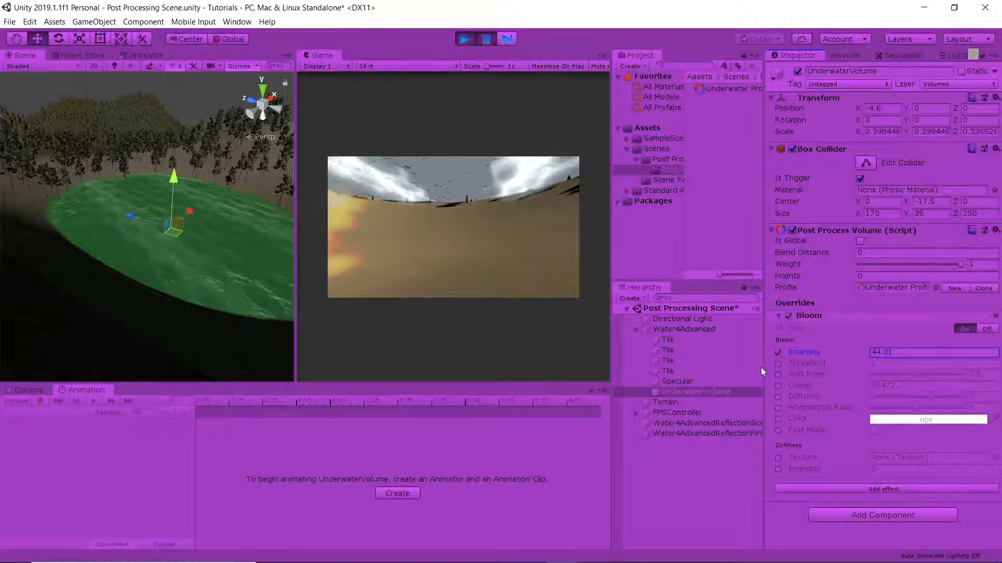
Enable the Bloom Threshold override, try values such as 5 and 2.4, and bring it back to about 1
{"action": "type", "text": "5"}
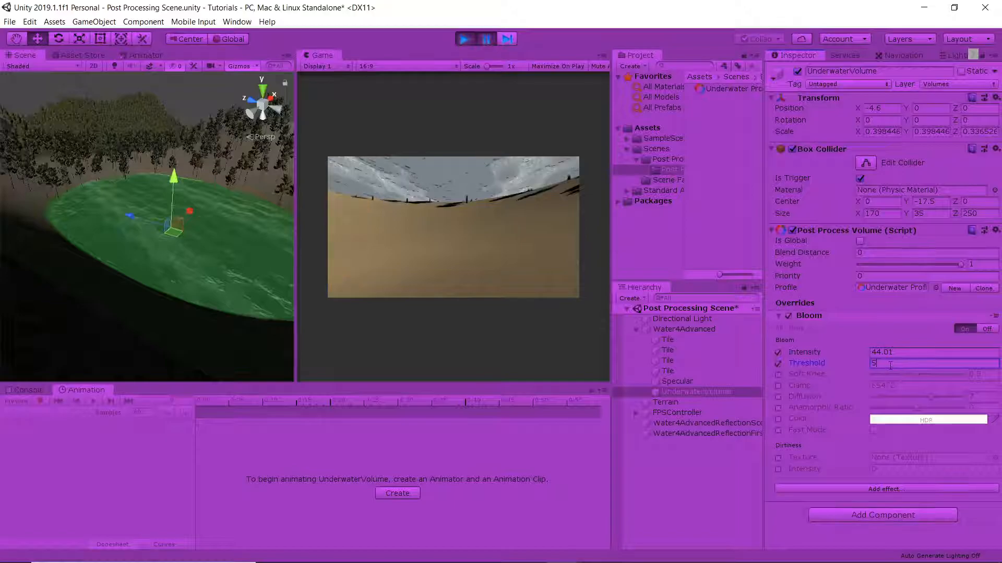
{"action": "left_click_drag", "start_coordinate": [802, 352], "coordinate": [831, 351]}
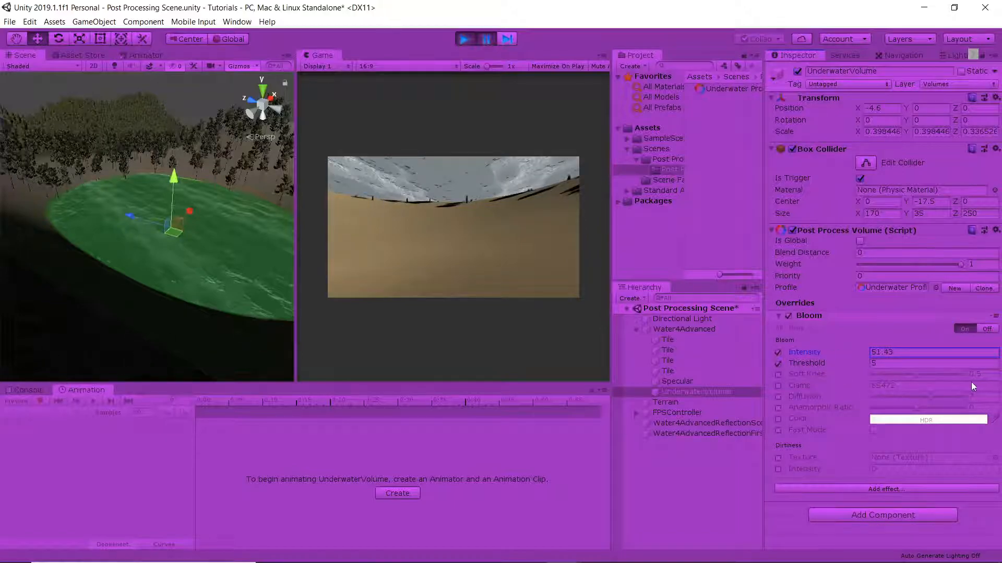
{"action": "mouse_move", "coordinate": [824, 363]}
{"action": "left_mouse_down"}
{"action": "mouse_move", "coordinate": [796, 364]}
{"action": "mouse_move", "coordinate": [806, 364]}
{"action": "left_mouse_up"}
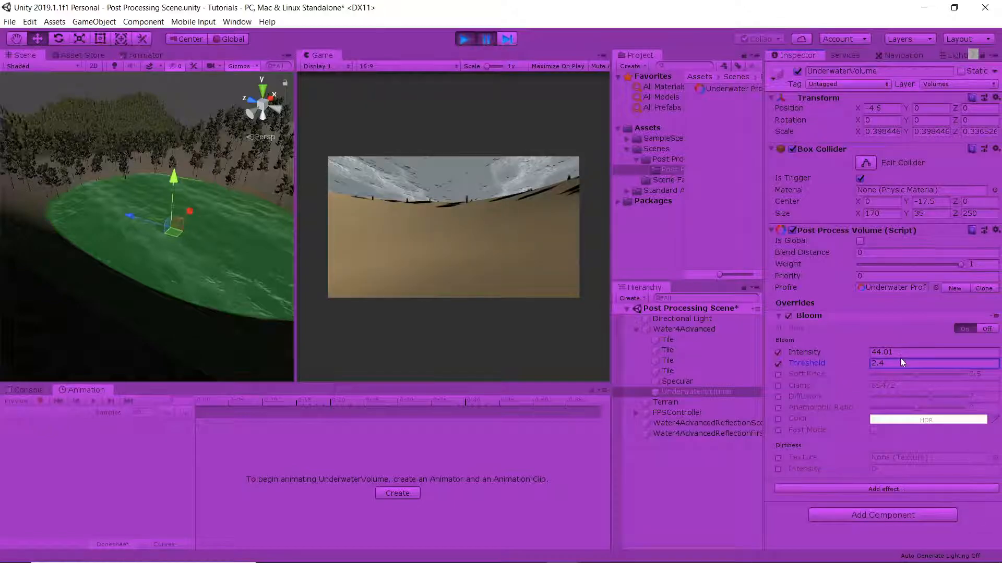
{"action": "key", "text": "BackSpace"}
{"action": "type", "text": "1"}
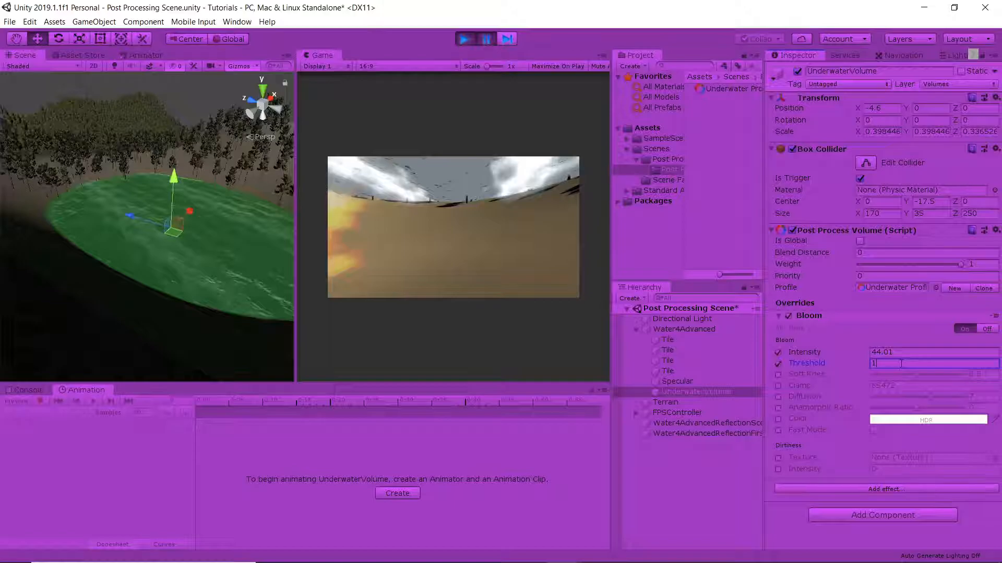
{"action": "type", "text": ".4"}
{"action": "key", "text": "BackSpace"}
{"action": "type", "text": "2"}
{"action": "key", "text": "BackSpace"}
{"action": "type", "text": "1"}
Look around underwater in the running game to examine the bloom effect
{"action": "left_click", "coordinate": [517, 138]}
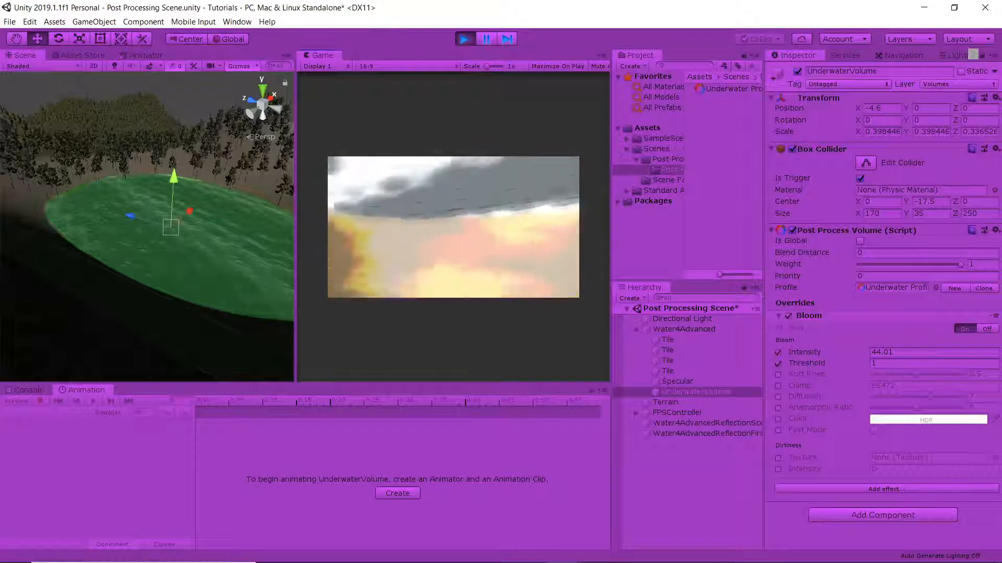
{"action": "key", "text": "Escape"}
{"action": "left_click", "coordinate": [881, 362]}
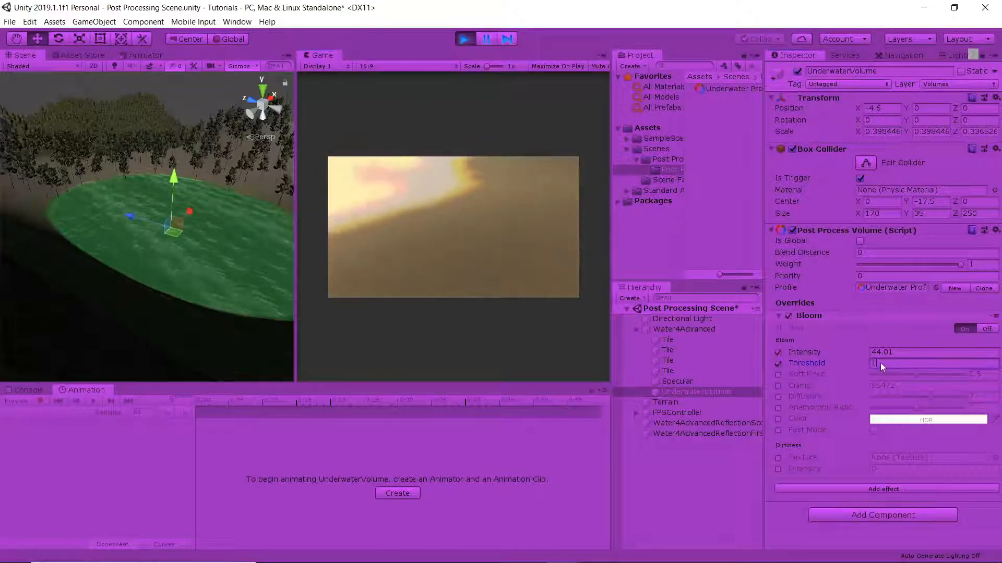
{"action": "left_click", "coordinate": [579, 253]}
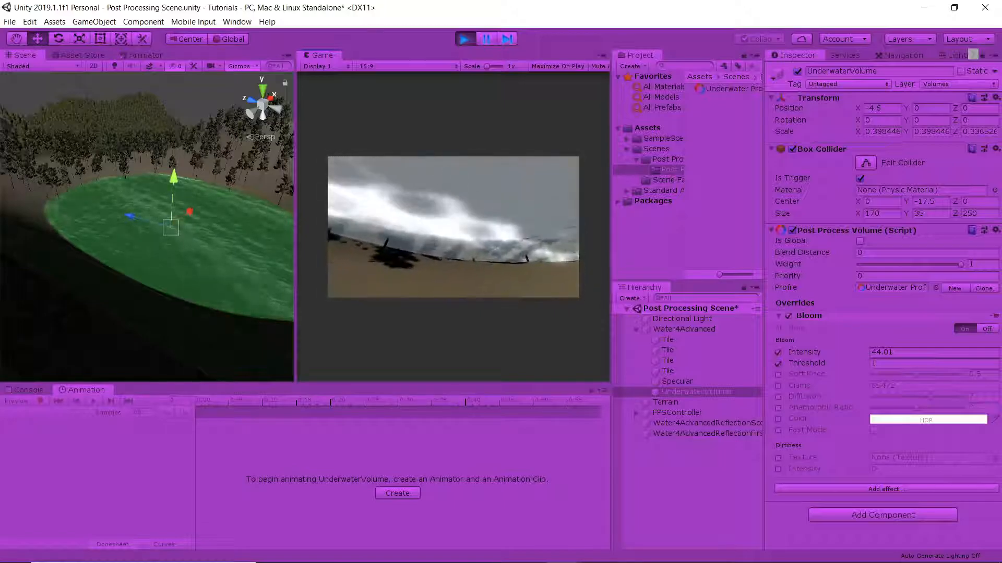
{"action": "key", "text": "Escape"}
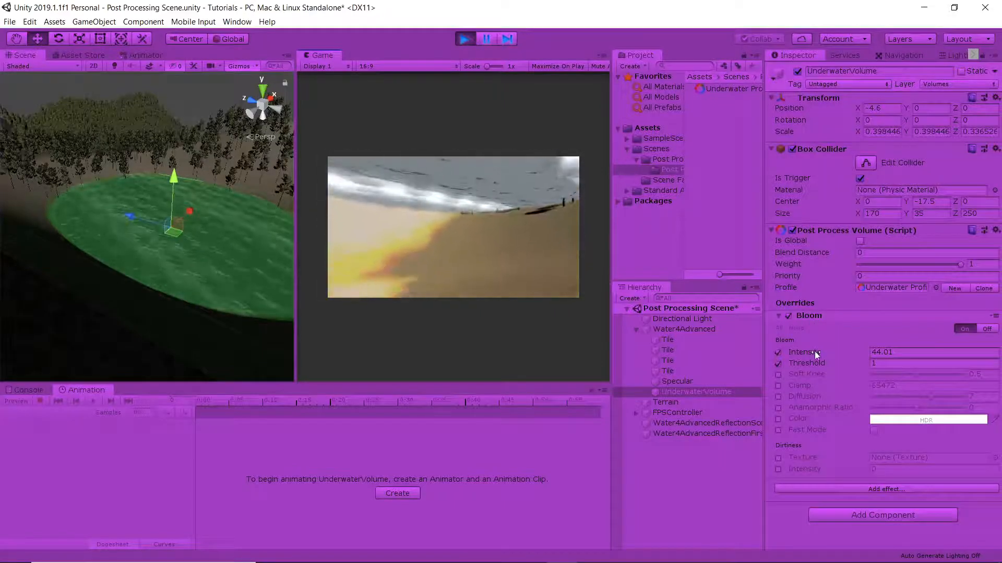
Reduce the Bloom Intensity to about 26.5 and set the Threshold to 1.1
{"action": "left_click_drag", "start_coordinate": [790, 356], "coordinate": [648, 372]}
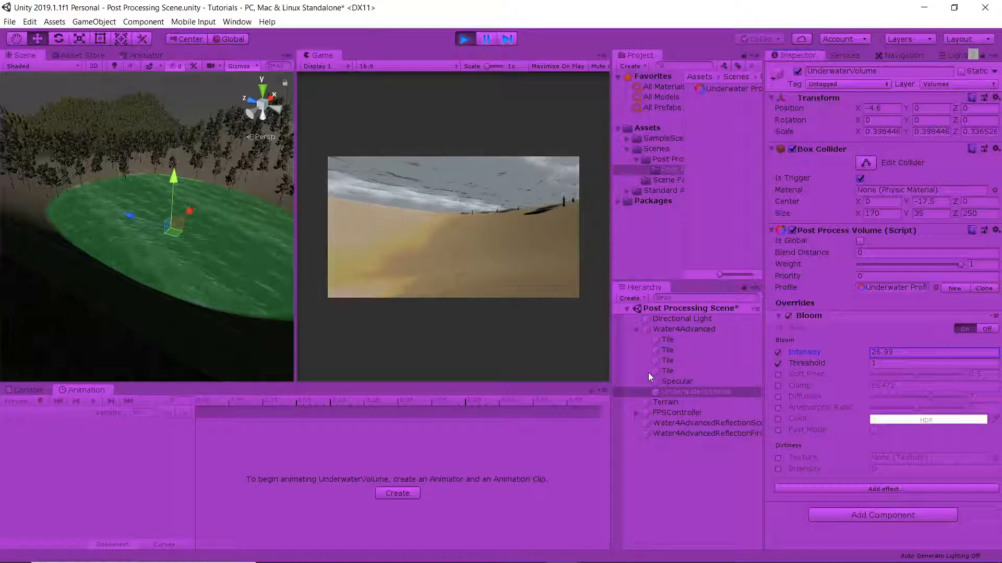
{"action": "left_click", "coordinate": [812, 360]}
{"action": "type", "text": "2.4"}
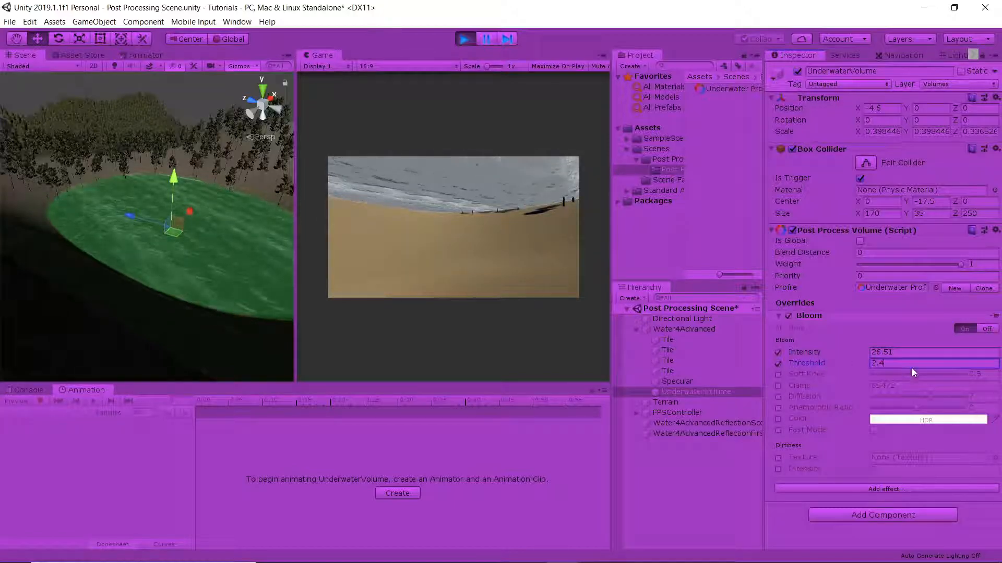
{"action": "key", "text": "BackSpace"}
{"action": "key", "text": "BackSpace"}
Set the Bloom Threshold to 1 and reduce its Intensity to about 18, checking the underwater look in the running game
{"action": "key", "text": "BackSpace"}
{"action": "type", "text": "1.1"}
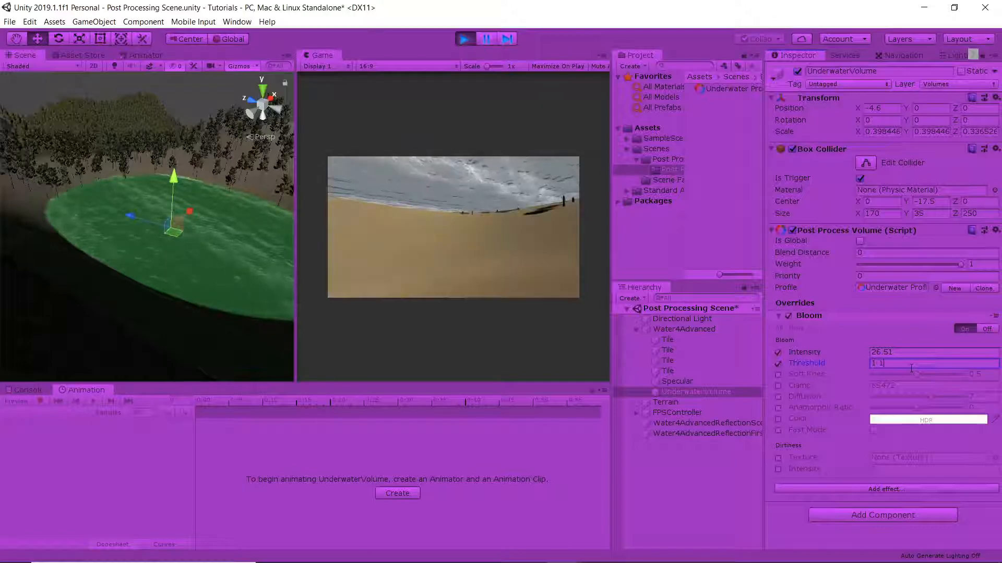
{"action": "key", "text": "BackSpace"}
{"action": "key", "text": "BackSpace"}
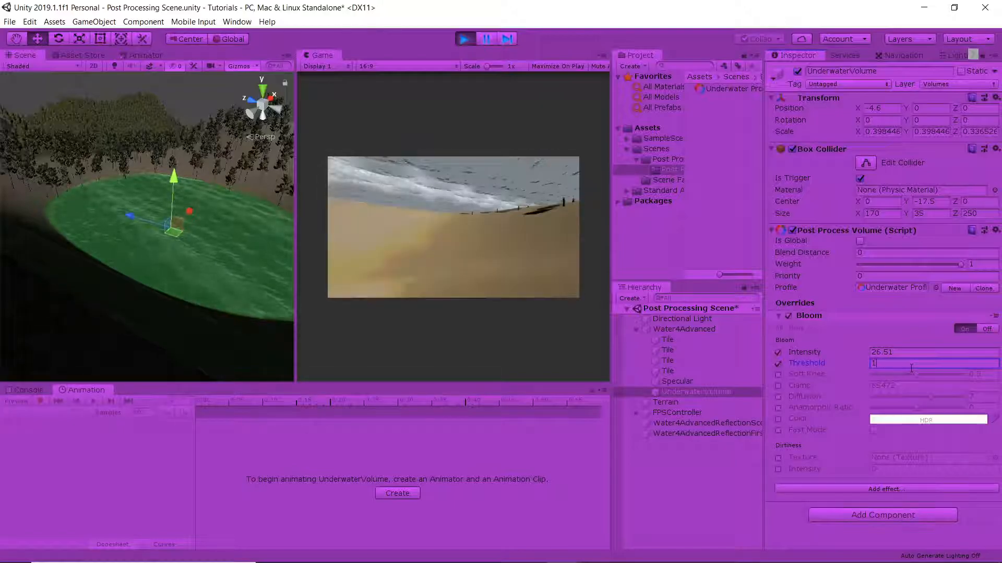
{"action": "left_click", "coordinate": [522, 205]}
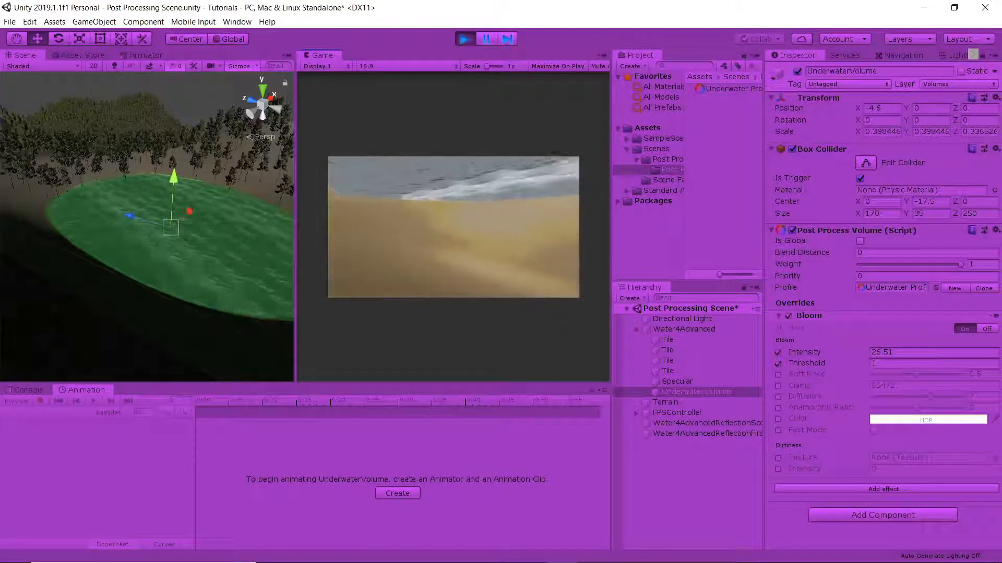
{"action": "key", "text": "Escape"}
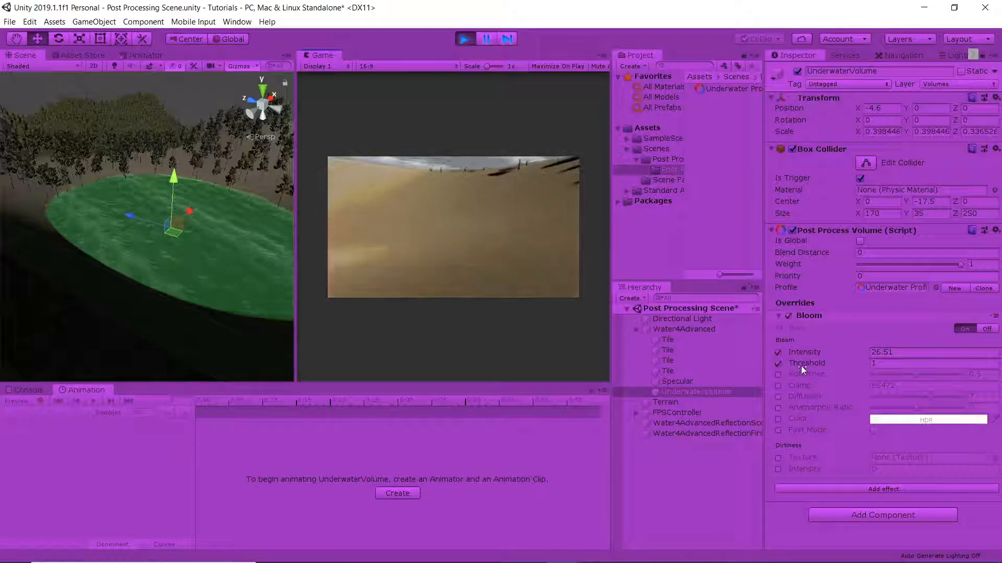
{"action": "left_click_drag", "start_coordinate": [806, 350], "coordinate": [795, 353]}
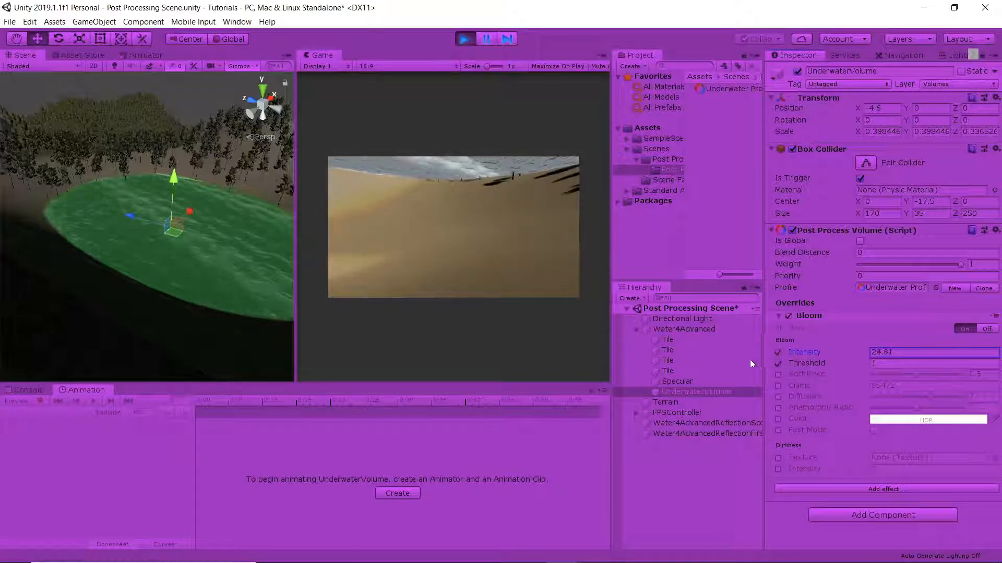
{"action": "left_click", "coordinate": [467, 298]}
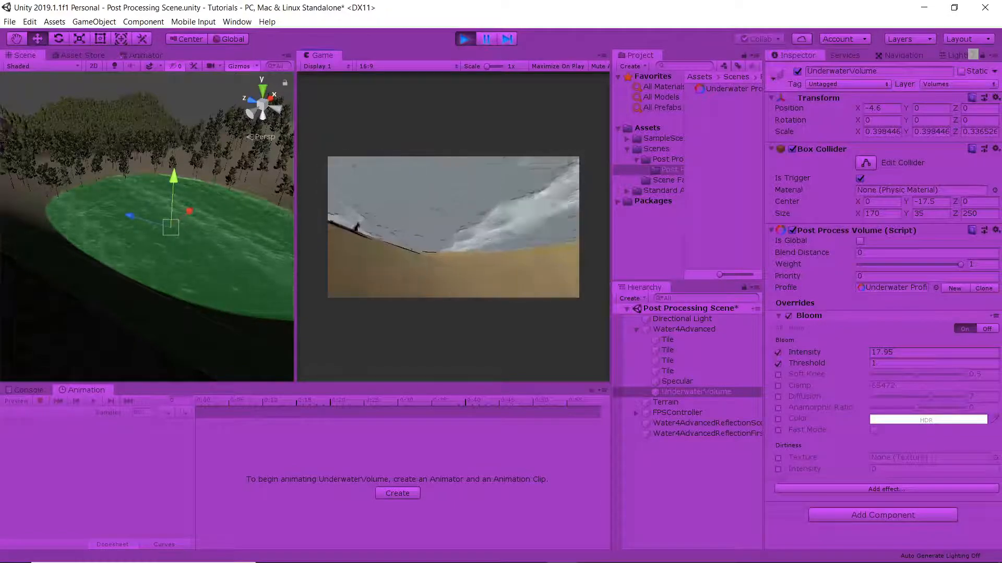
{"action": "key", "text": "Escape"}
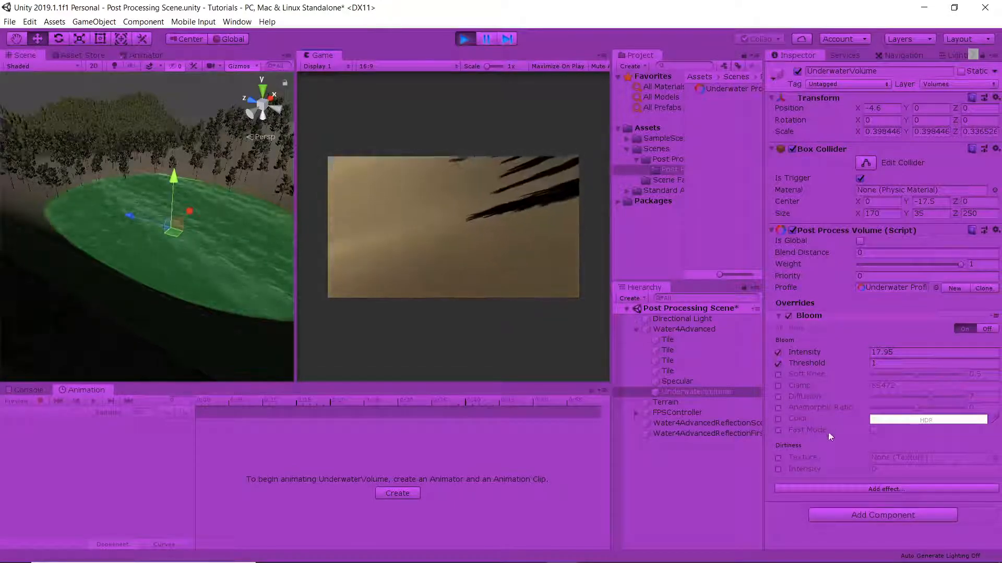
Add a Color Grading effect to the underwater volume and override its Mode with Low Definition Range
{"action": "left_click", "coordinate": [842, 487]}
{"action": "mouse_move", "coordinate": [845, 495]}
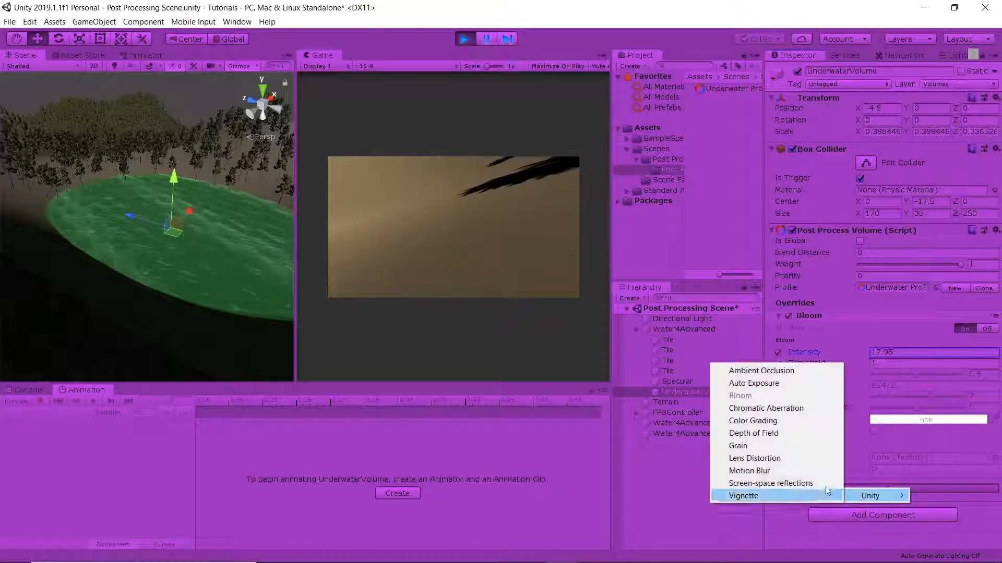
{"action": "left_click", "coordinate": [766, 422]}
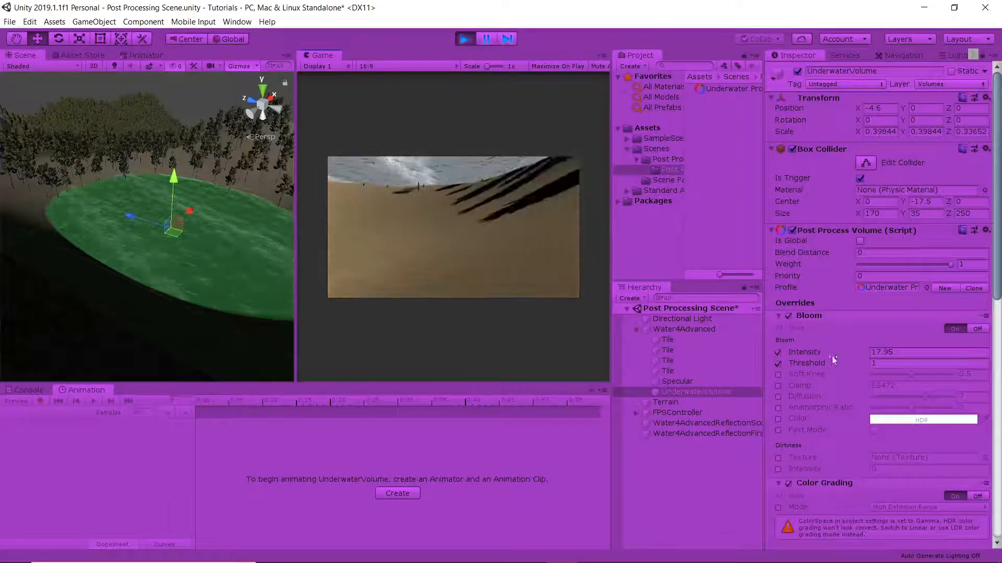
{"action": "scroll", "coordinate": [845, 386], "scroll_direction": "down", "scroll_amount": 10}
{"action": "scroll", "coordinate": [789, 157], "scroll_direction": "up", "scroll_amount": 3}
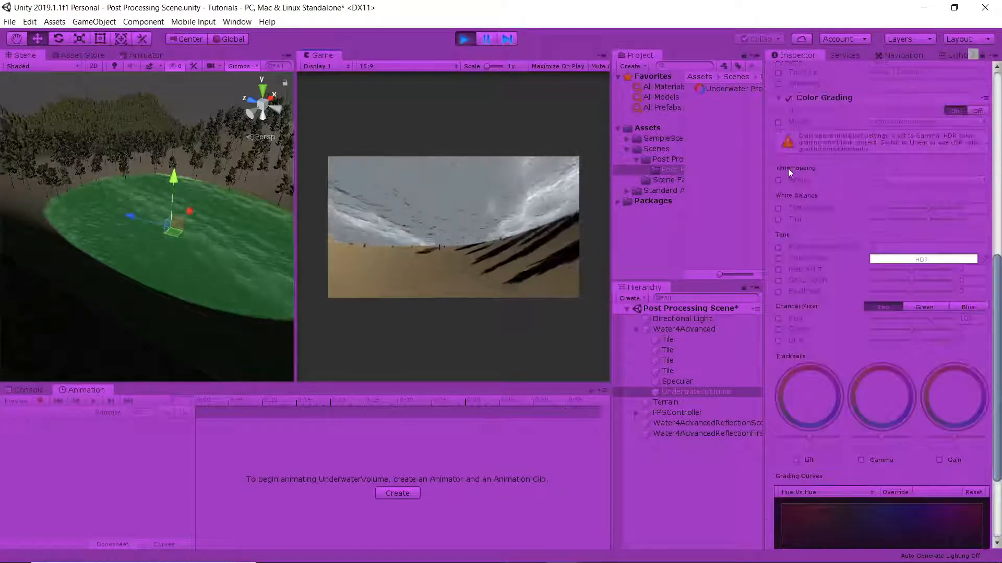
{"action": "left_click", "coordinate": [777, 122]}
{"action": "left_click", "coordinate": [881, 122]}
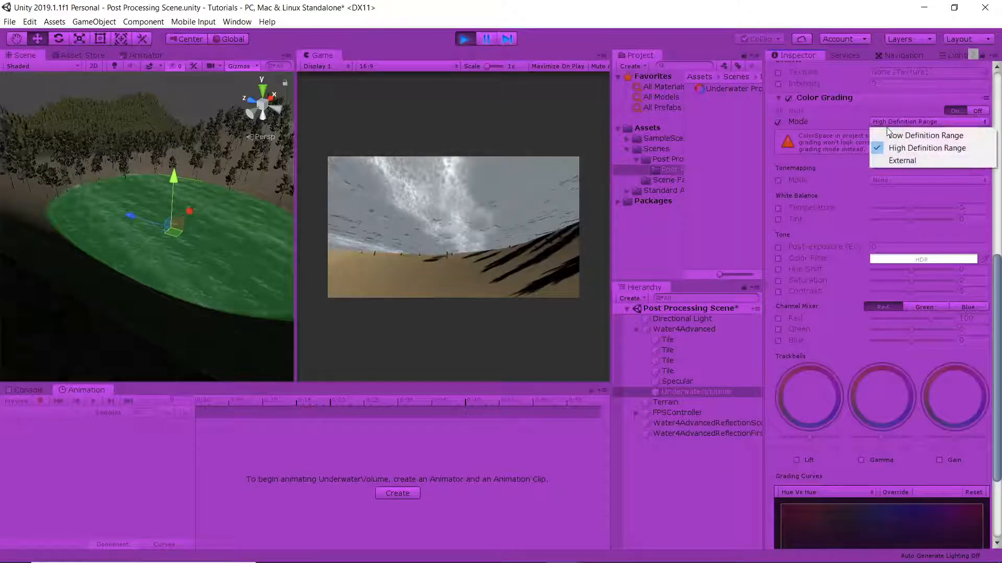
{"action": "left_click", "coordinate": [893, 137]}
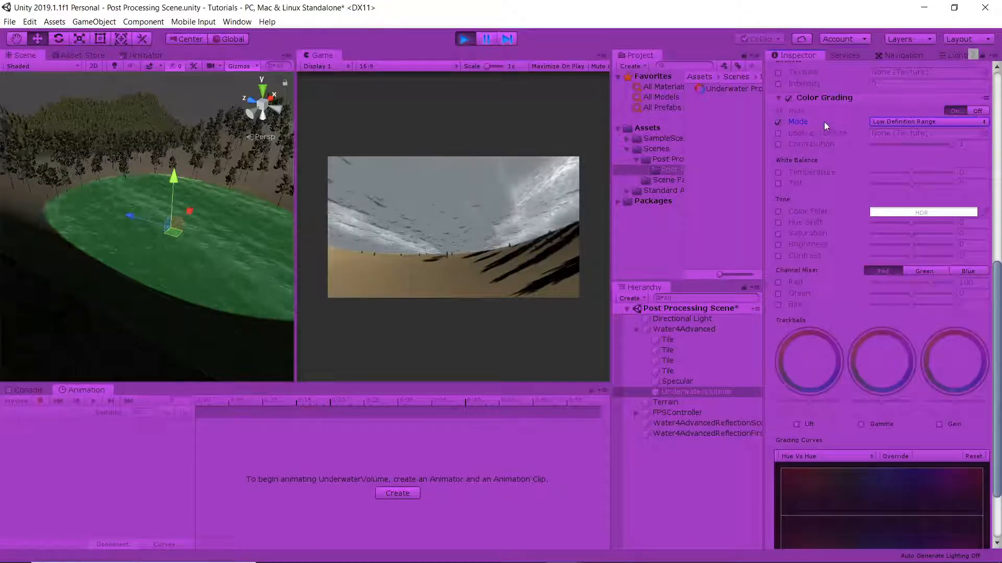
Enable the Lift, Gamma and Gain trackballs in Color Grading and shift Lift and Gamma toward blue
{"action": "scroll", "coordinate": [809, 321], "scroll_direction": "down", "scroll_amount": 3}
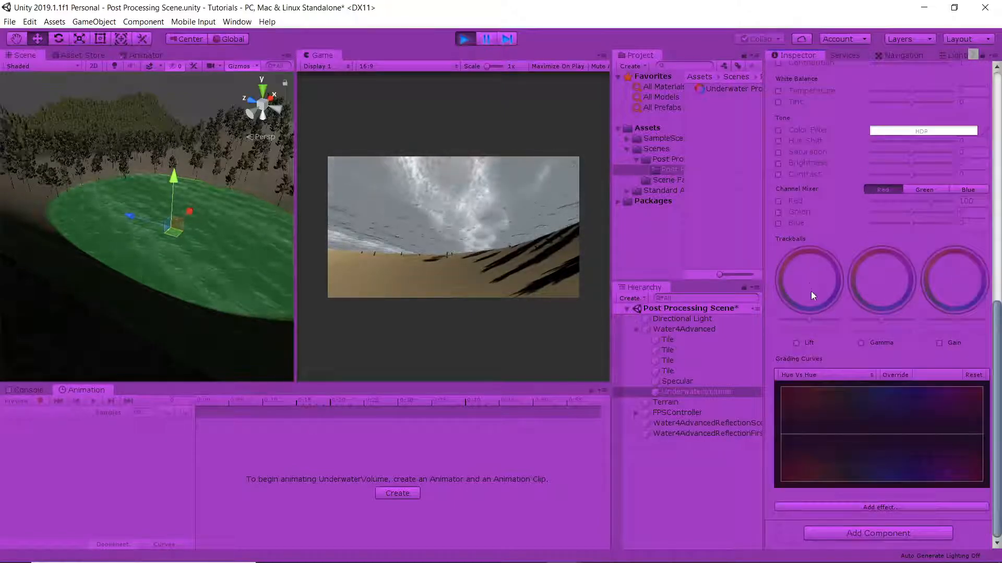
{"action": "left_click", "coordinate": [796, 343]}
{"action": "left_click", "coordinate": [861, 343]}
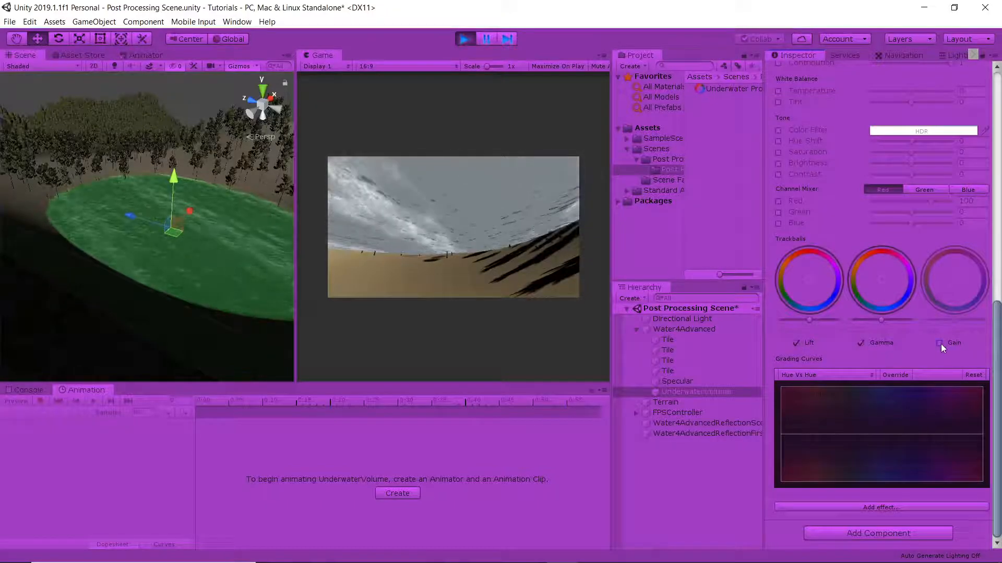
{"action": "left_click", "coordinate": [938, 343]}
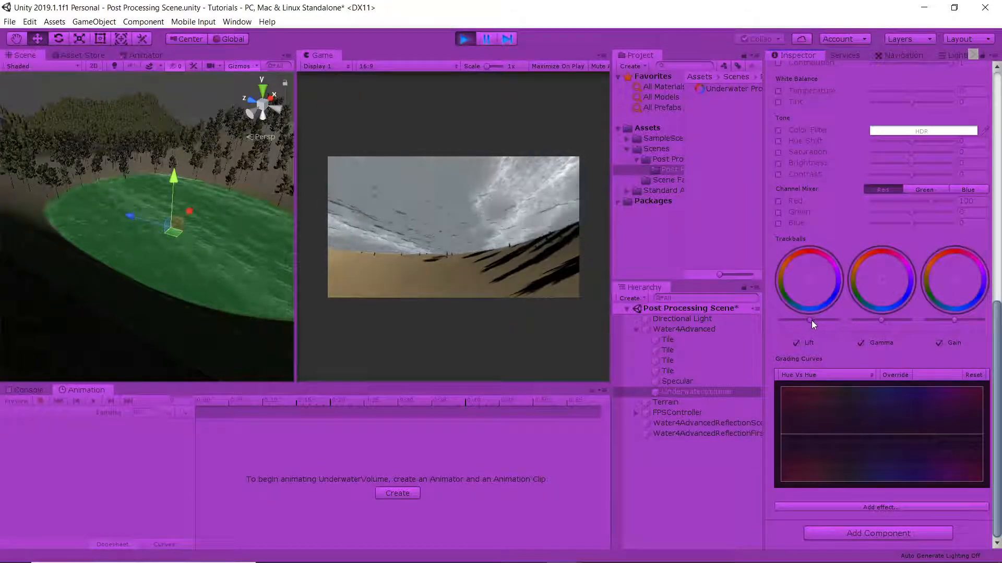
{"action": "left_click_drag", "start_coordinate": [813, 322], "coordinate": [810, 321]}
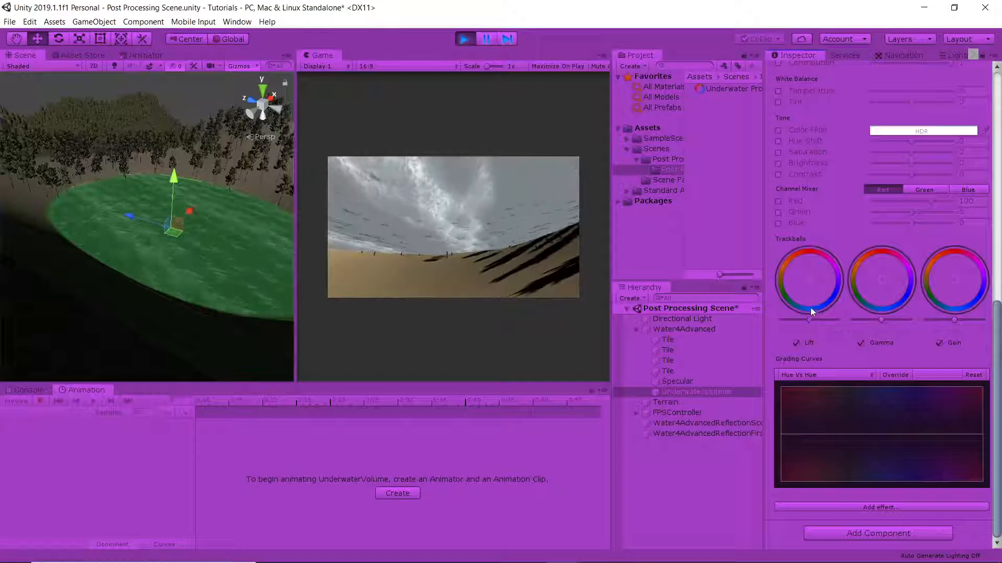
{"action": "left_click_drag", "start_coordinate": [809, 283], "coordinate": [823, 296]}
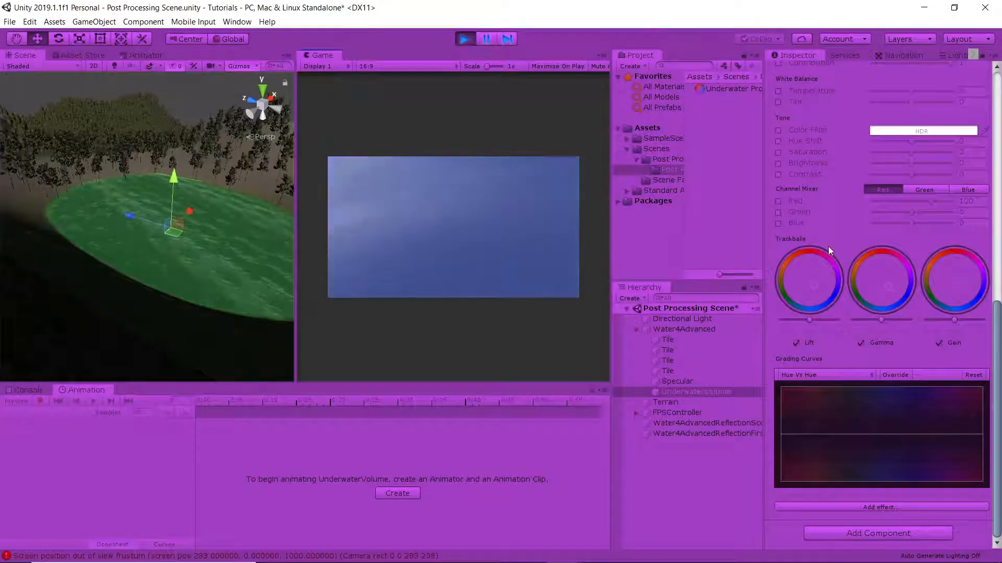
Add a Depth Of Field effect to the underwater volume and look around underwater in the running game
{"action": "left_click", "coordinate": [838, 507]}
{"action": "mouse_move", "coordinate": [856, 511]}
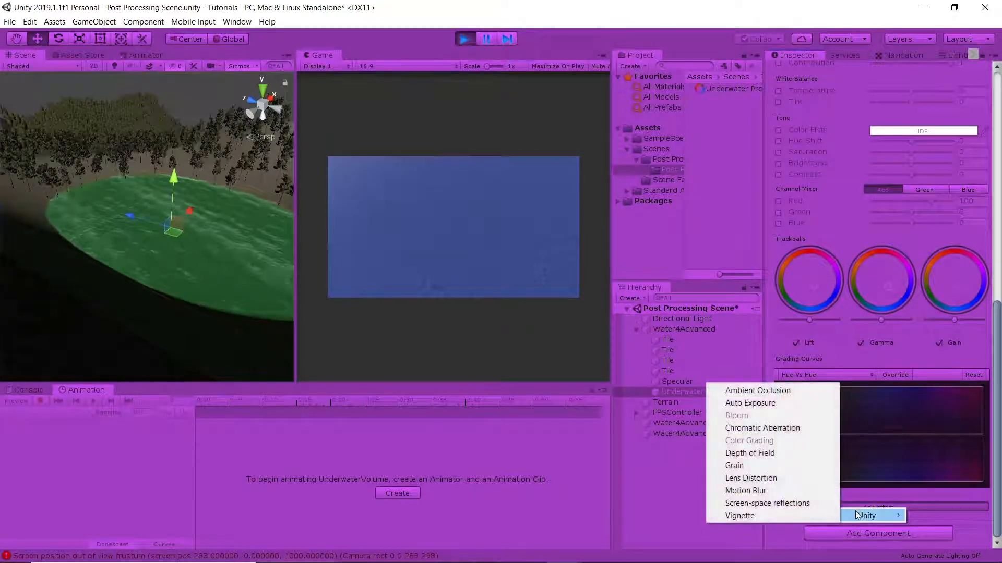
{"action": "left_click", "coordinate": [761, 454]}
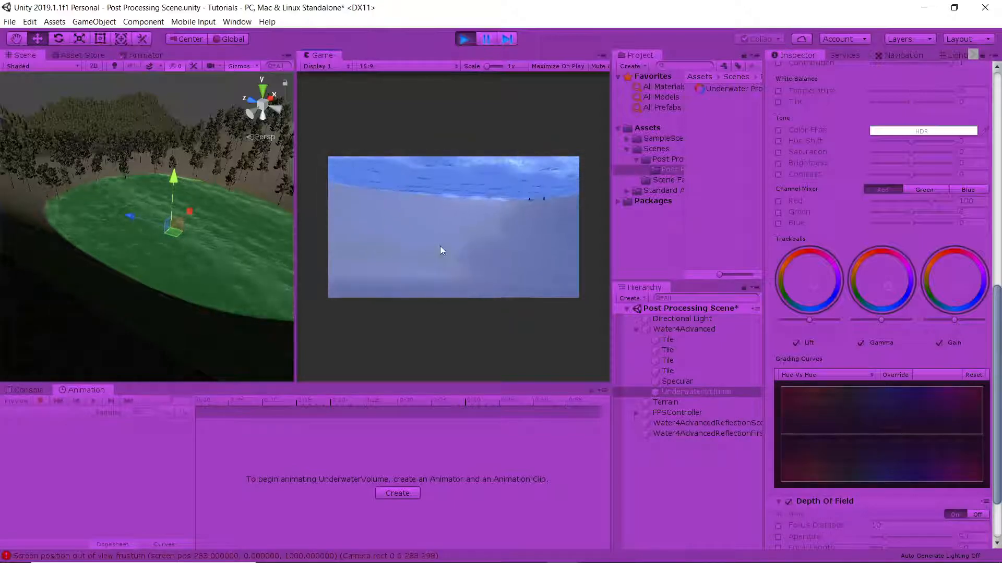
{"action": "left_click", "coordinate": [440, 246]}
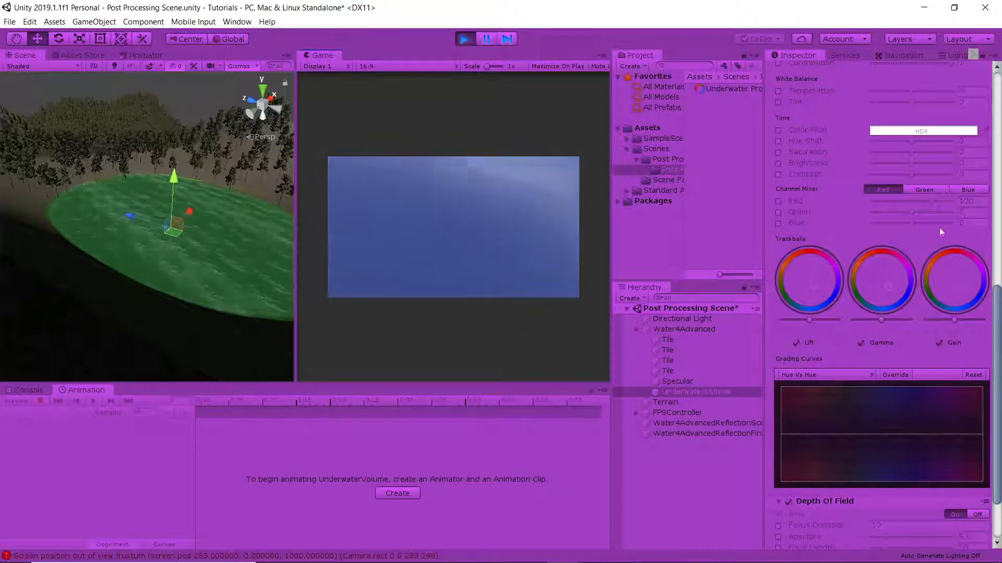
{"action": "key", "text": "Escape"}
Override Depth Of Field with Focus Distance 2, Aperture 1 and Max Blur Size Very Large, and view the running game maximized
{"action": "scroll", "coordinate": [894, 345], "scroll_direction": "down", "scroll_amount": 3}
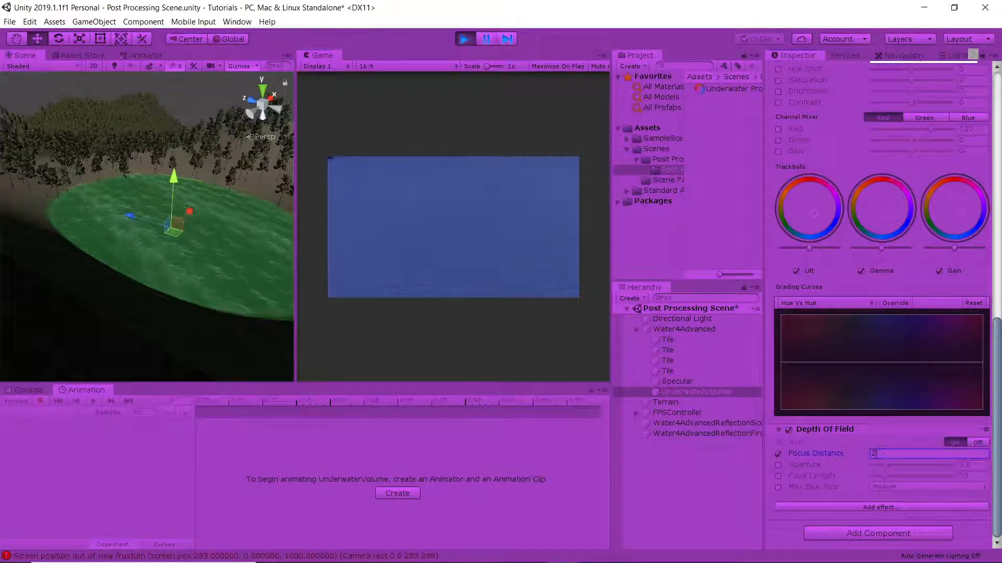
{"action": "left_click", "coordinate": [778, 464]}
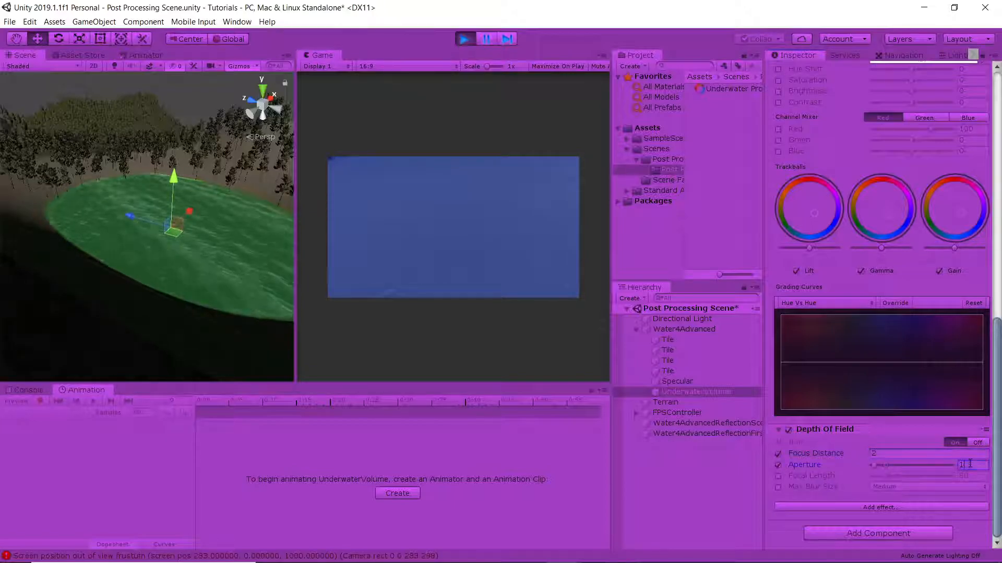
{"action": "key", "text": "Return"}
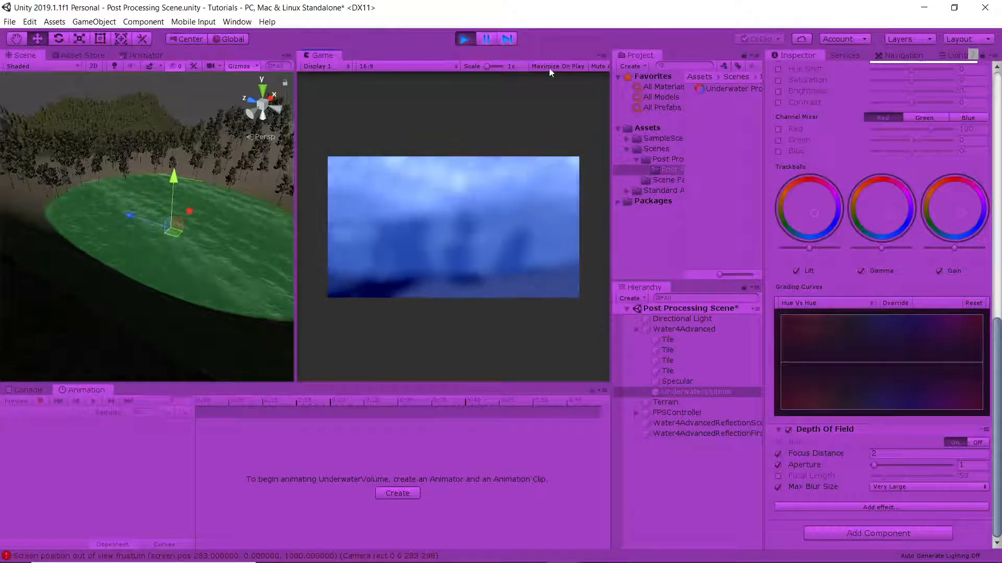
{"action": "left_click", "coordinate": [486, 41]}
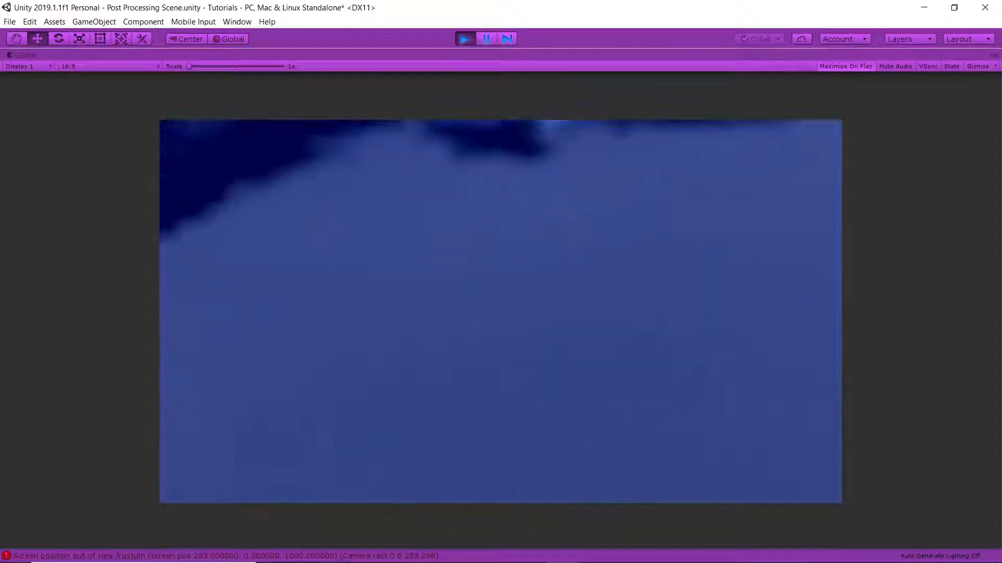